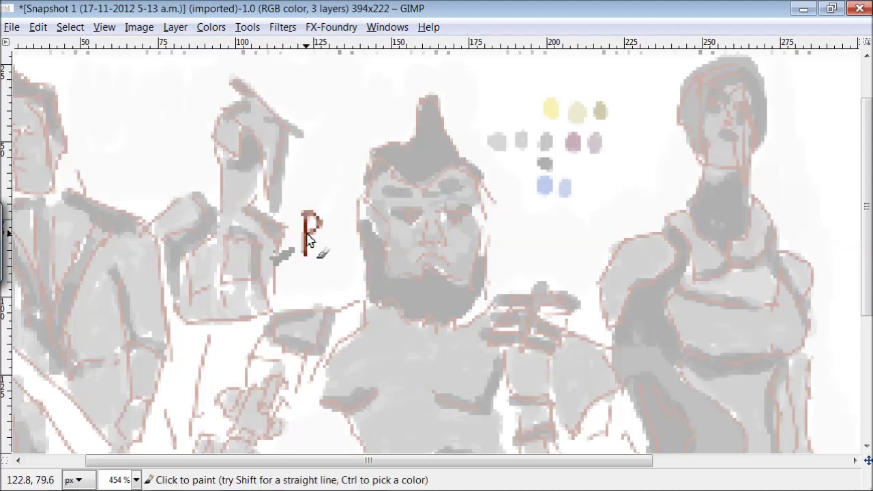
Hand-letter the title 'BORDERLANDS 2 Character Paintings' across the painting
left_click_drag(476, 218, 508, 258)
left_click_drag(512, 218, 536, 256)
mouse_move(539, 256)
left_mouse_down()
mouse_move(567, 254)
mouse_move(597, 218)
left_mouse_up()
left_click_drag(602, 218, 636, 254)
left_click_drag(698, 224, 721, 251)
left_click_drag(356, 279, 356, 310)
mouse_move(377, 275)
left_mouse_down()
mouse_move(397, 310)
mouse_move(464, 302)
mouse_move(534, 314)
mouse_move(554, 294)
left_mouse_up()
mouse_move(602, 311)
left_mouse_down()
mouse_move(610, 298)
mouse_move(764, 286)
left_mouse_up()
Letter the subtitle 'Line + Grey scale Tone study.' below the title
mouse_move(311, 339)
left_mouse_down()
mouse_move(335, 365)
mouse_move(394, 368)
mouse_move(434, 354)
left_mouse_up()
mouse_move(477, 341)
left_mouse_down()
mouse_move(482, 376)
mouse_move(527, 357)
mouse_move(539, 386)
left_mouse_up()
mouse_move(556, 344)
left_mouse_down()
mouse_move(584, 366)
mouse_move(655, 361)
left_mouse_up()
left_click_drag(672, 327, 696, 358)
mouse_move(709, 341)
left_mouse_down()
mouse_move(725, 360)
mouse_move(767, 358)
left_mouse_up()
left_click_drag(440, 391, 417, 417)
left_click_drag(450, 395, 470, 420)
left_click_drag(480, 403, 501, 419)
left_click_drag(536, 386, 529, 437)
left_click(563, 413)
Paint the credit line 'By' followed by the artist's name
mouse_move(315, 217)
left_mouse_down()
mouse_move(315, 256)
mouse_move(323, 254)
left_mouse_up()
left_click_drag(338, 232, 362, 266)
left_click_drag(368, 228, 348, 280)
mouse_move(300, 310)
left_mouse_down()
mouse_move(337, 342)
mouse_move(374, 342)
left_mouse_up()
left_click_drag(404, 308, 406, 337)
left_click_drag(413, 307, 415, 340)
mouse_move(431, 308)
left_mouse_down()
mouse_move(434, 338)
mouse_move(471, 335)
left_mouse_up()
left_click_drag(478, 297, 502, 335)
left_click_drag(477, 294, 493, 292)
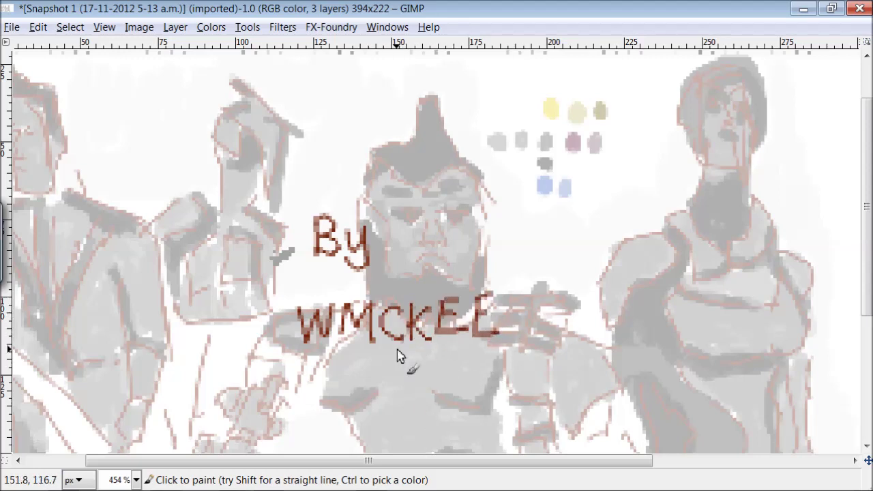
key("ctrl")
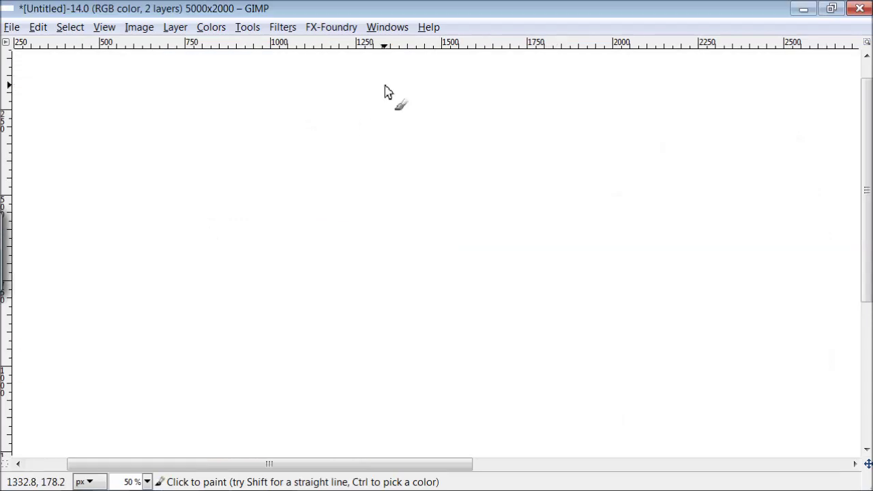
Undo a stray stroke, then sketch the warrior's face, nose, mustache, jaw and beard
mouse_move(386, 87)
left_mouse_down()
mouse_move(370, 109)
mouse_move(326, 116)
mouse_move(321, 165)
mouse_move(347, 139)
left_mouse_up()
left_click(38, 27)
left_click(68, 43)
mouse_move(384, 115)
left_mouse_down()
mouse_move(393, 145)
mouse_move(382, 195)
left_mouse_up()
left_click_drag(356, 145, 327, 183)
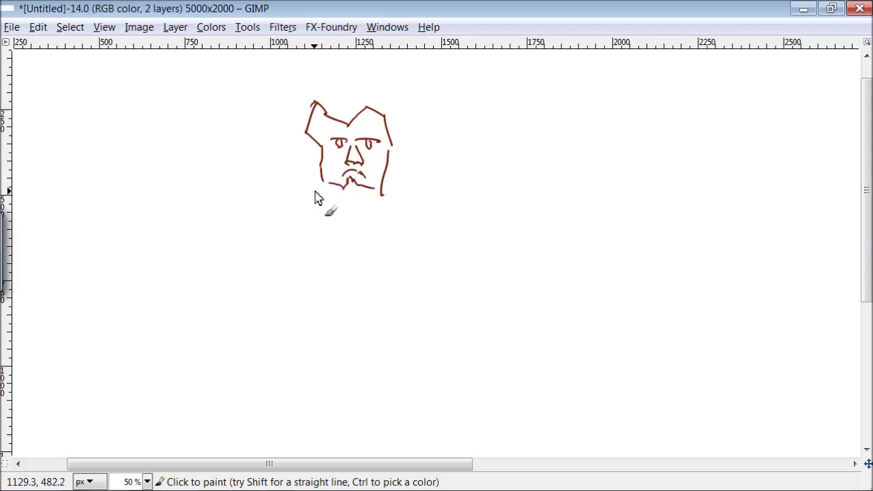
left_click_drag(350, 220, 313, 202)
left_click_drag(300, 146, 308, 198)
mouse_move(352, 220)
left_mouse_down()
mouse_move(376, 224)
mouse_move(401, 207)
left_mouse_up()
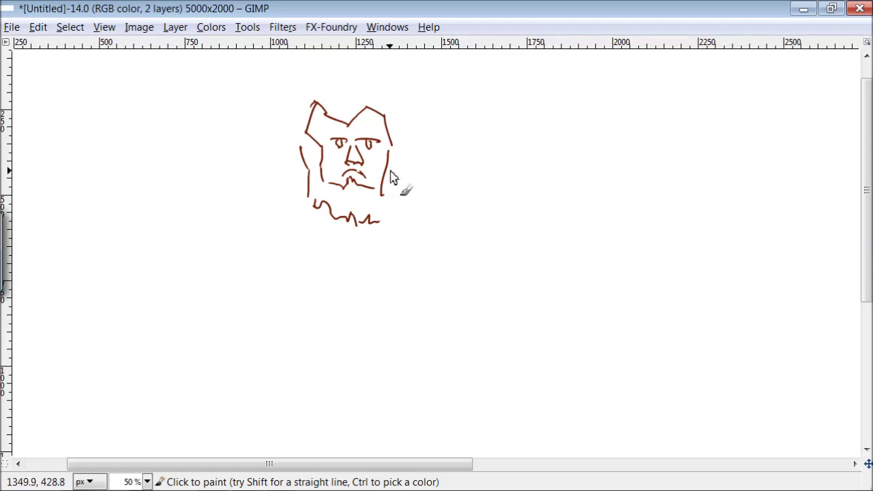
left_click_drag(393, 157, 393, 202)
Draw the pointed helmet crest and the armor-plated right shoulder and arm
mouse_move(398, 134)
left_mouse_down()
mouse_move(349, 61)
mouse_move(312, 97)
mouse_move(301, 147)
left_mouse_up()
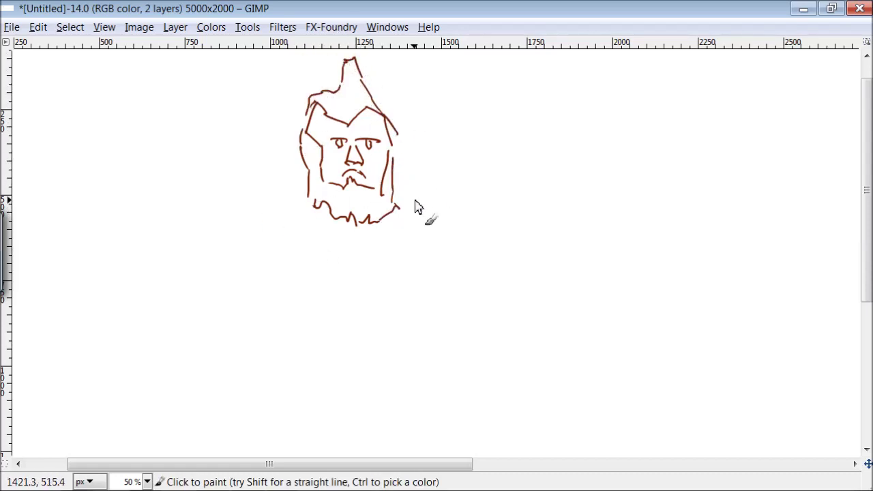
mouse_move(423, 202)
left_mouse_down()
mouse_move(441, 201)
mouse_move(416, 241)
left_mouse_up()
left_click_drag(436, 202, 420, 242)
mouse_move(448, 210)
left_mouse_down()
mouse_move(451, 228)
mouse_move(416, 232)
mouse_move(439, 248)
mouse_move(409, 276)
left_mouse_up()
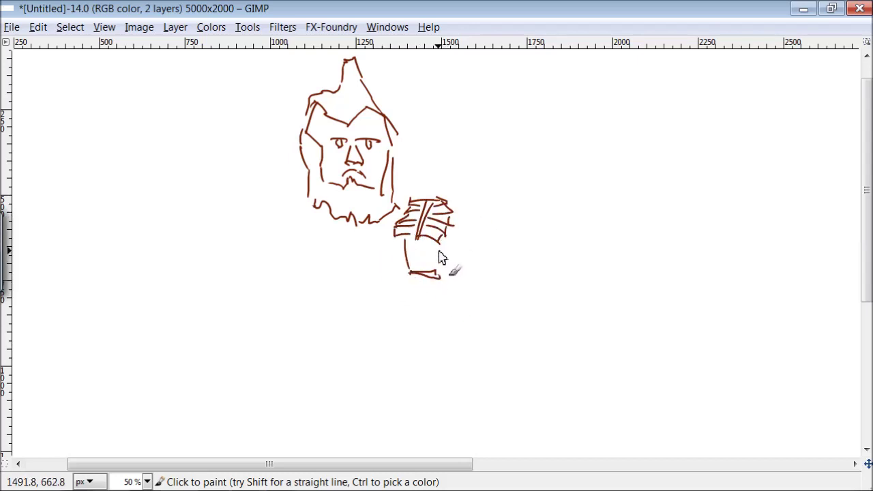
left_click_drag(440, 300, 414, 302)
left_click_drag(438, 274, 444, 312)
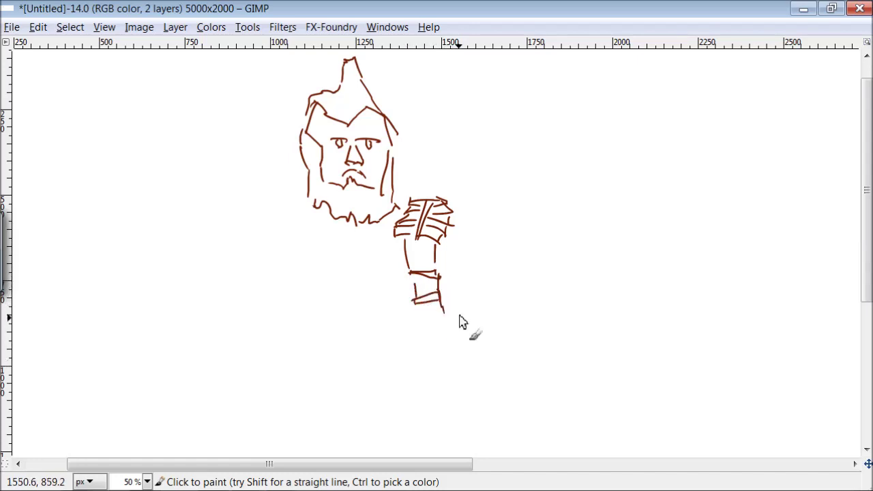
mouse_move(447, 229)
left_mouse_down()
mouse_move(490, 270)
mouse_move(480, 300)
mouse_move(456, 301)
mouse_move(445, 321)
mouse_move(425, 368)
mouse_move(440, 335)
mouse_move(443, 369)
mouse_move(410, 394)
left_mouse_up()
Outline the forearm, left body side, chest, left shoulder and a long staff
left_click_drag(409, 386, 323, 380)
mouse_move(308, 318)
left_mouse_down()
mouse_move(307, 372)
mouse_move(293, 279)
mouse_move(315, 269)
mouse_move(388, 279)
left_mouse_up()
mouse_move(305, 203)
left_mouse_down()
mouse_move(277, 213)
mouse_move(276, 251)
left_mouse_up()
left_click_drag(276, 213, 262, 242)
mouse_move(281, 210)
left_mouse_down()
mouse_move(243, 214)
mouse_move(247, 246)
mouse_move(234, 281)
mouse_move(211, 297)
mouse_move(227, 315)
mouse_move(185, 429)
left_mouse_up()
left_click_drag(246, 326, 194, 427)
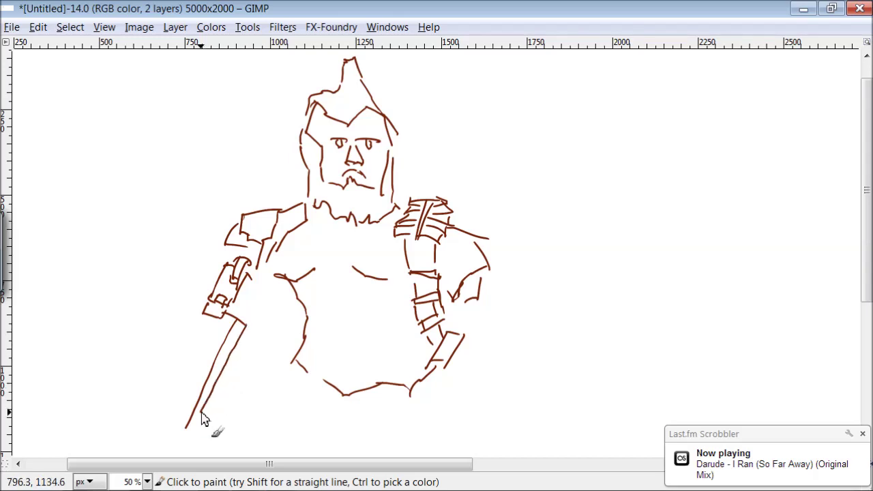
Widen the staff into a broad sword blade and draw the belt and buckle
mouse_move(191, 298)
left_mouse_down()
mouse_move(138, 413)
mouse_move(186, 328)
mouse_move(148, 422)
left_mouse_up()
left_click_drag(199, 322, 146, 442)
left_click_drag(236, 320, 164, 434)
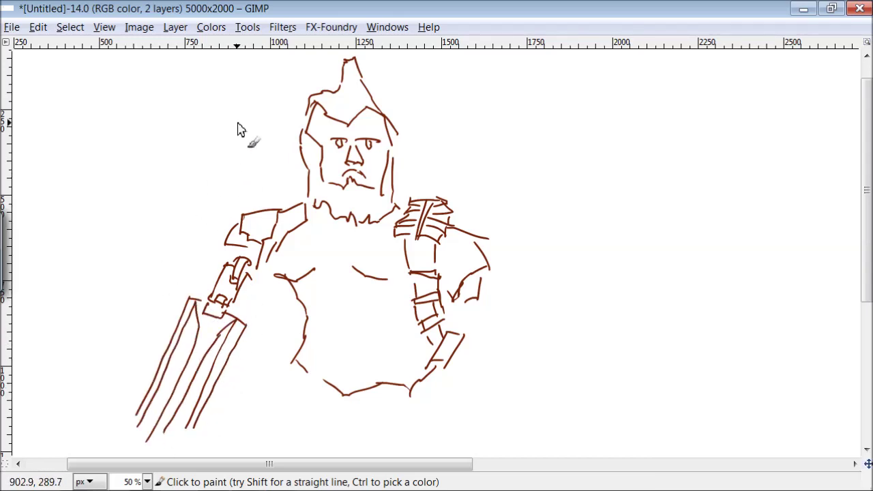
mouse_move(385, 388)
left_mouse_down()
mouse_move(384, 412)
mouse_move(351, 400)
left_mouse_up()
left_click_drag(351, 396, 352, 415)
left_click_drag(290, 366, 304, 383)
left_click_drag(317, 395, 348, 397)
mouse_move(411, 396)
left_mouse_down()
mouse_move(444, 379)
mouse_move(458, 403)
mouse_move(384, 415)
left_mouse_up()
Start the leg and crotch lines and add right hand and left arm contours
left_click_drag(453, 408, 452, 433)
left_click_drag(293, 391, 281, 452)
left_click_drag(346, 450, 384, 447)
left_click_drag(489, 298, 491, 326)
mouse_move(222, 244)
left_mouse_down()
mouse_move(199, 277)
mouse_move(239, 302)
left_mouse_up()
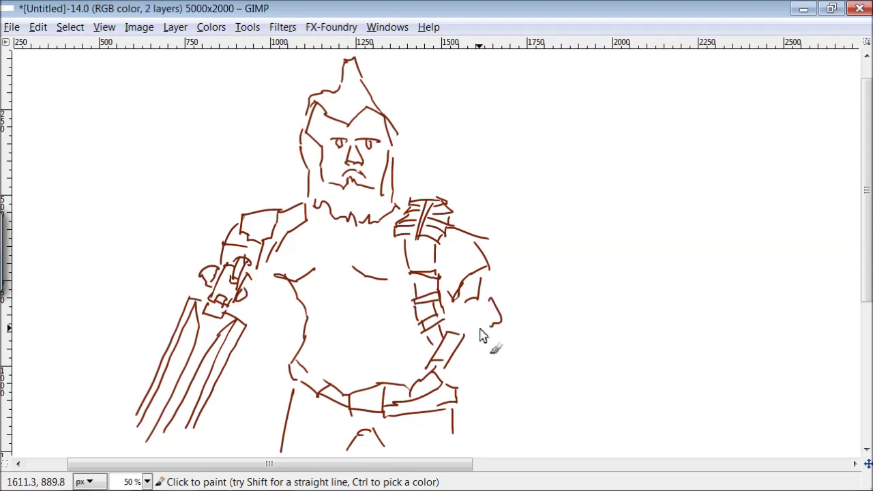
Sketch a long blade at the right hip with a fist gripping its bottom
mouse_move(464, 329)
left_mouse_down()
mouse_move(483, 382)
mouse_move(486, 374)
left_mouse_up()
mouse_move(480, 336)
left_mouse_down()
mouse_move(502, 372)
mouse_move(516, 358)
mouse_move(546, 413)
left_mouse_up()
left_click_drag(491, 355, 511, 436)
mouse_move(486, 372)
left_mouse_down()
mouse_move(509, 430)
mouse_move(526, 386)
mouse_move(540, 410)
left_mouse_up()
left_click_drag(529, 413, 546, 431)
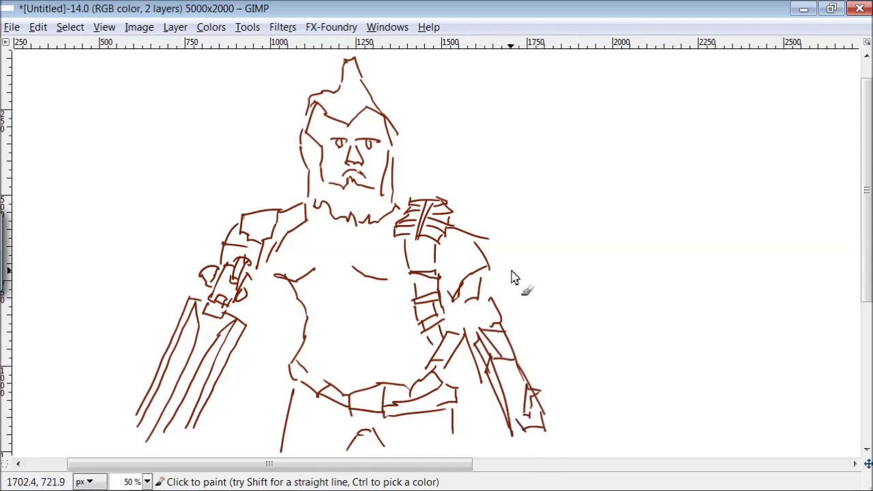
Begin the second figure with its fist, shoulder line and a vertical body line
left_click_drag(476, 217, 474, 195)
mouse_move(470, 192)
left_mouse_down()
mouse_move(497, 160)
mouse_move(519, 156)
mouse_move(503, 196)
mouse_move(478, 223)
left_mouse_up()
mouse_move(529, 142)
left_mouse_down()
mouse_move(539, 201)
mouse_move(601, 205)
mouse_move(598, 243)
mouse_move(558, 250)
left_mouse_up()
left_click_drag(522, 211, 550, 240)
left_click_drag(600, 251, 595, 352)
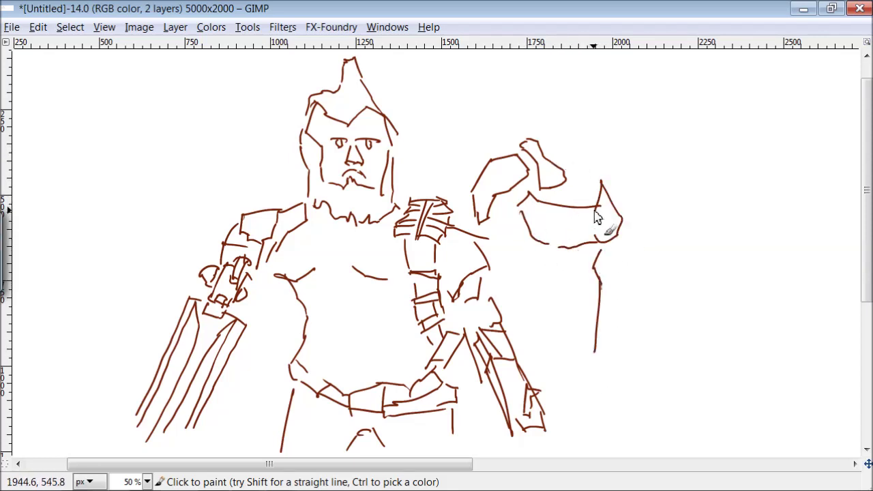
Draw the second figure's arm lines, hand and body contours
left_click_drag(601, 169, 618, 202)
left_click_drag(606, 256, 612, 334)
left_click_drag(622, 244, 638, 351)
mouse_move(612, 324)
left_mouse_down()
mouse_move(642, 373)
mouse_move(631, 367)
mouse_move(610, 411)
left_mouse_up()
mouse_move(604, 381)
left_mouse_down()
mouse_move(614, 394)
mouse_move(601, 398)
left_mouse_up()
mouse_move(600, 375)
left_mouse_down()
mouse_move(534, 358)
mouse_move(552, 276)
mouse_move(540, 267)
left_mouse_up()
Add a horn shape above the second figure's fist and contour its forearm
mouse_move(582, 129)
left_mouse_down()
mouse_move(577, 178)
mouse_move(582, 128)
mouse_move(550, 88)
mouse_move(567, 84)
left_mouse_up()
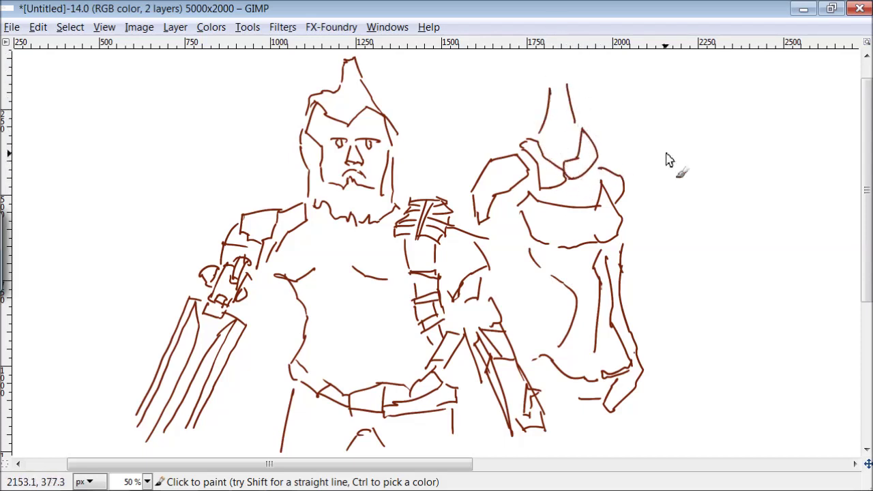
mouse_move(524, 281)
left_mouse_down()
mouse_move(539, 304)
mouse_move(534, 342)
left_mouse_up()
left_click_drag(511, 262, 524, 281)
left_click_drag(503, 263, 524, 337)
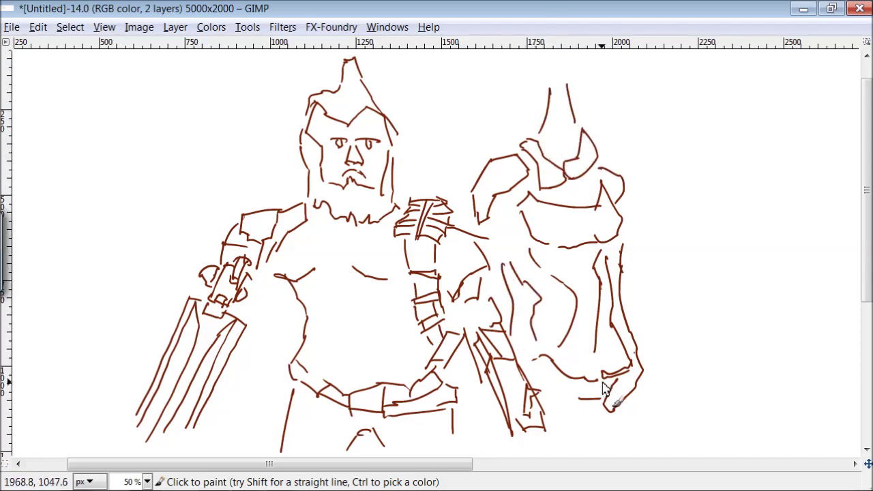
scroll(657, 298, "down", 5)
Draw the central warrior's leg lines and boot
left_click_drag(638, 273, 607, 375)
left_click_drag(382, 322, 408, 388)
mouse_move(455, 308)
left_mouse_down()
mouse_move(450, 381)
mouse_move(418, 392)
left_mouse_up()
left_click_drag(448, 365, 448, 394)
scroll(855, 263, "down", 5)
left_click_drag(414, 271, 423, 318)
left_click_drag(445, 271, 445, 356)
left_click_drag(424, 314, 425, 357)
left_click_drag(444, 356, 471, 404)
Add the knee guard, lower leg and foot
mouse_move(277, 217)
left_mouse_down()
mouse_move(301, 233)
mouse_move(345, 197)
left_mouse_up()
left_click_drag(277, 248, 294, 352)
mouse_move(306, 258)
left_mouse_down()
mouse_move(307, 350)
mouse_move(244, 377)
left_mouse_up()
left_click_drag(311, 354, 251, 393)
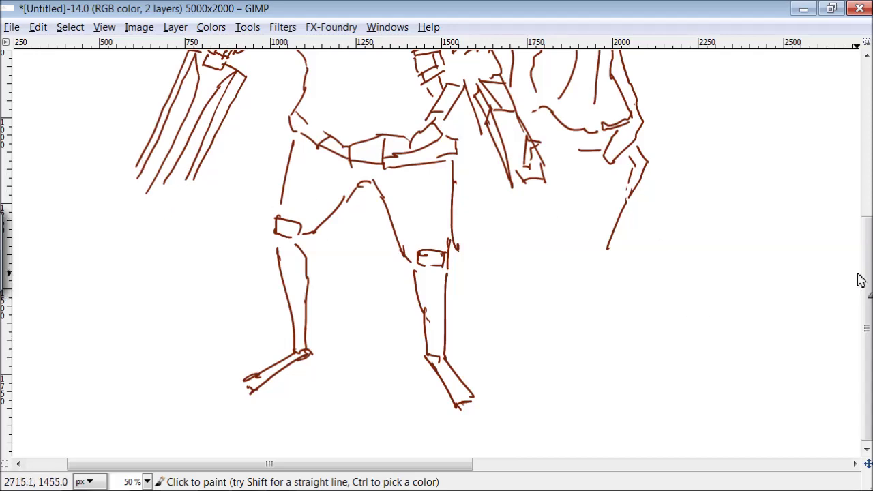
Extend the second figure's side line and draw its two long legs
left_click_drag(606, 249, 577, 326)
left_click_drag(567, 197, 558, 321)
mouse_move(566, 326)
left_mouse_down()
mouse_move(568, 354)
mouse_move(617, 370)
left_mouse_up()
scroll(490, 189, "up", 5)
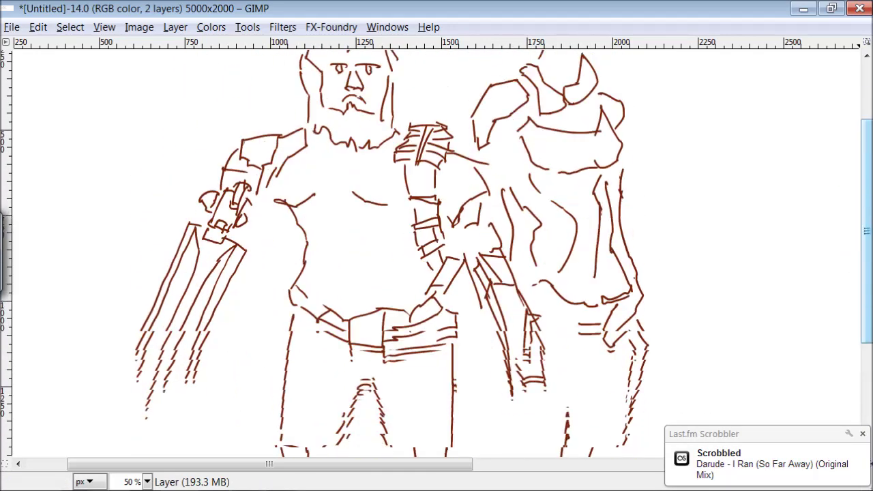
scroll(490, 189, "down", 4)
left_click_drag(495, 204, 510, 353)
left_click_drag(544, 224, 537, 351)
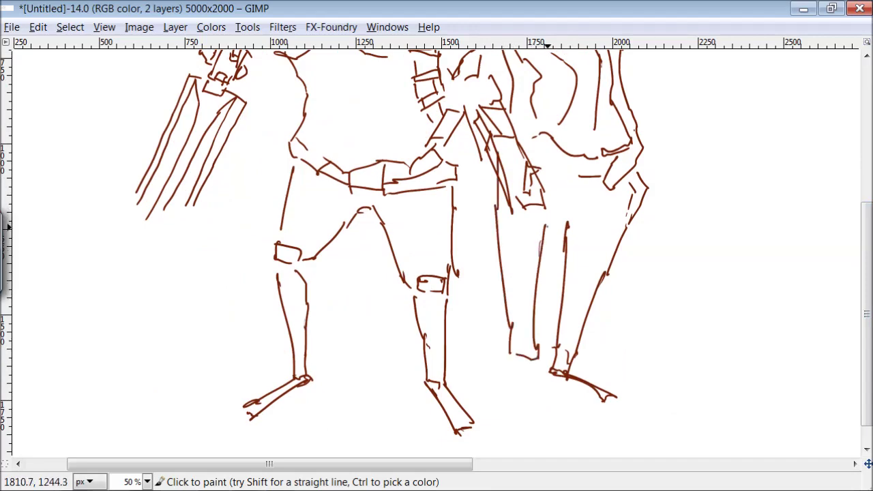
scroll(585, 352, "up", 3)
scroll(790, 136, "up", 2)
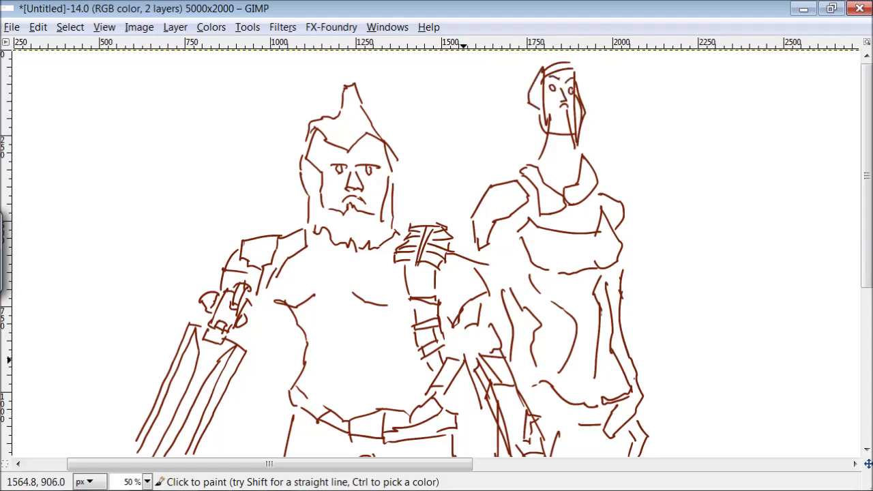
scroll(270, 464, "left", 1)
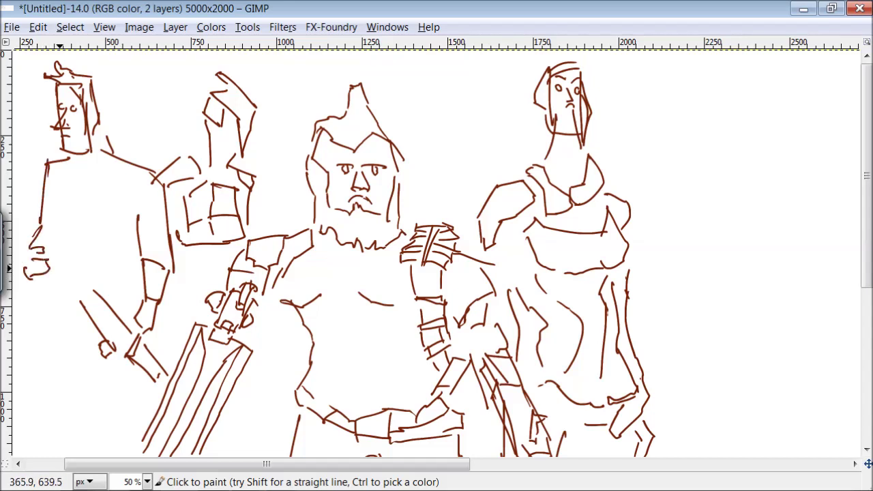
Add armor lines to the far-left warrior's torso
left_click_drag(125, 169, 115, 185)
left_click_drag(134, 176, 95, 256)
left_click_drag(106, 193, 87, 249)
left_click_drag(52, 181, 74, 225)
left_click_drag(60, 179, 84, 225)
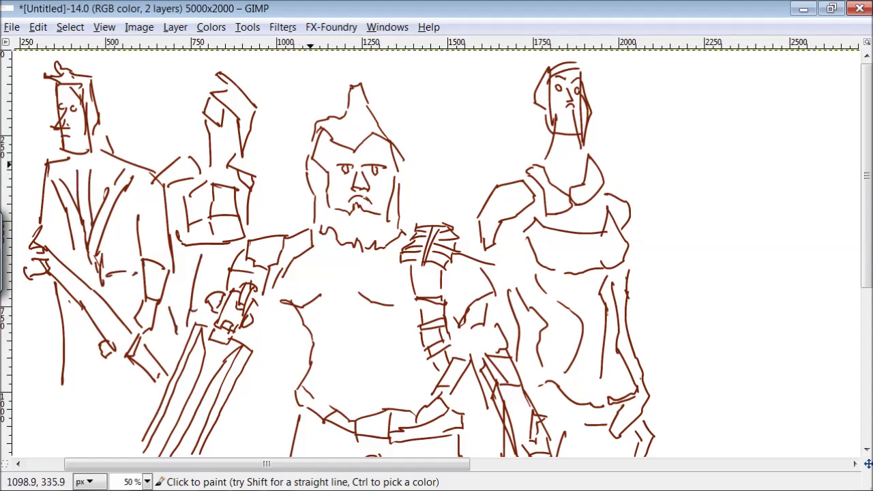
Draw the far-left warrior's long leg down to the foot
scroll(409, 273, "down", 3)
scroll(205, 341, "down", 1)
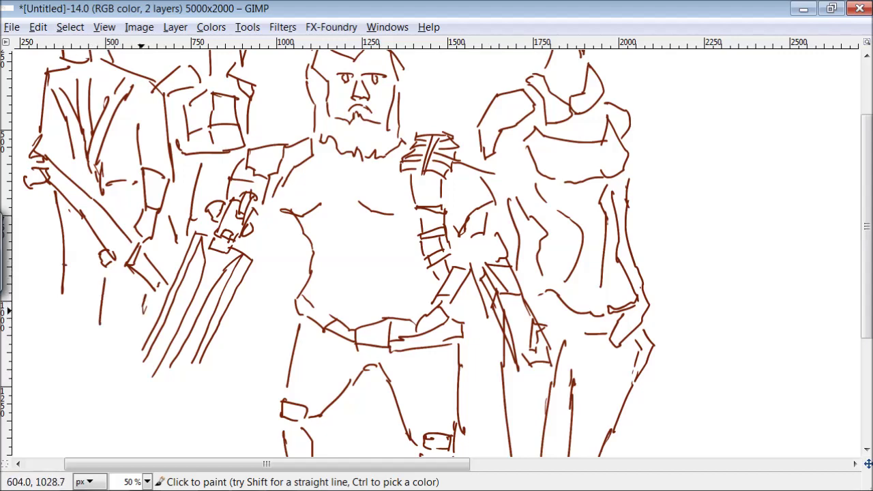
scroll(339, 303, "down", 4)
scroll(205, 320, "down", 1)
left_click_drag(97, 360, 129, 324)
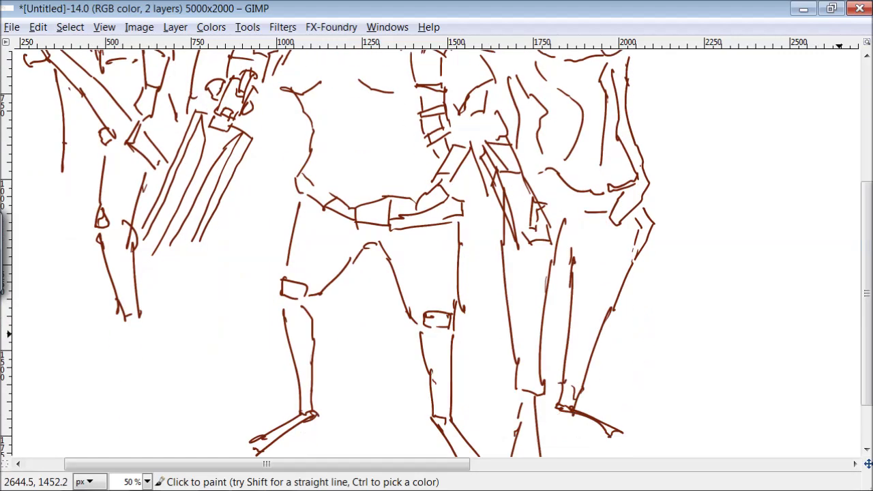
mouse_move(53, 139)
left_mouse_down()
mouse_move(75, 253)
mouse_move(72, 333)
left_mouse_up()
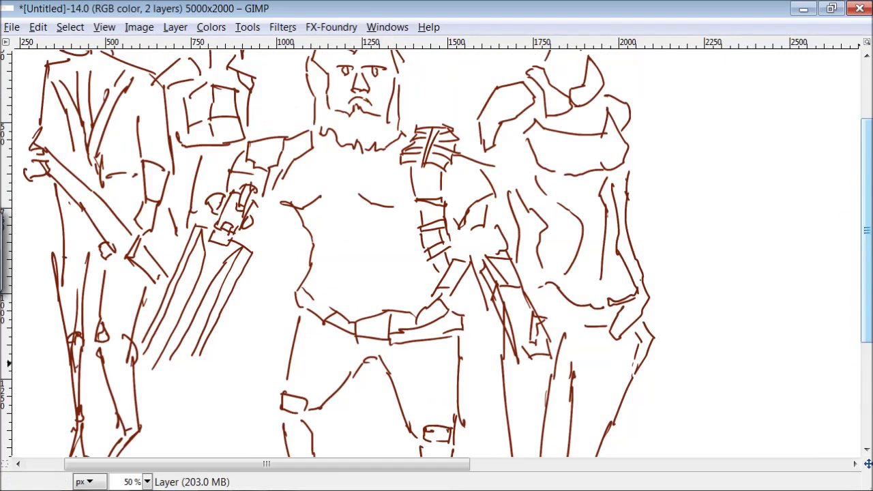
scroll(436, 252, "up", 7)
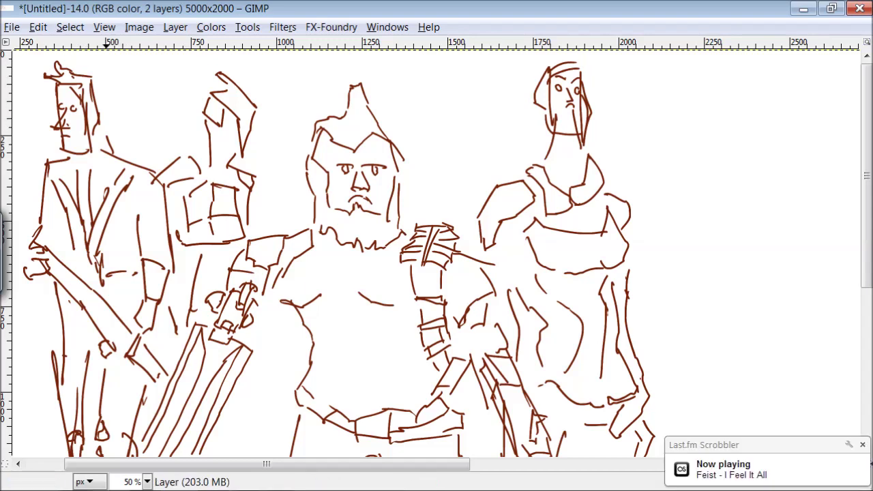
Bring back the hidden tool and layer panels
left_click(388, 26)
left_click(410, 242)
left_click(70, 444)
left_click(314, 273)
Add a new transparent layer below the sketch layer with slightly lowered opacity
key("shift+ctrl+n")
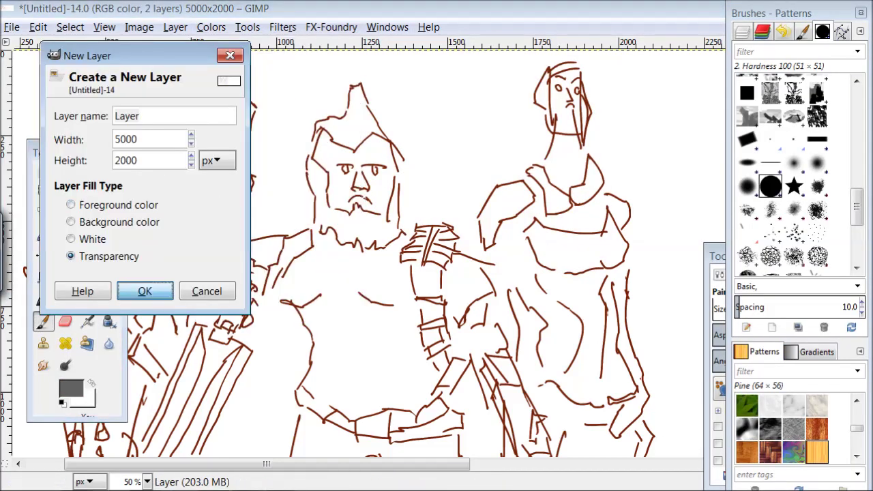
left_click(140, 289)
key("ctrl+l")
left_click(175, 26)
mouse_move(192, 166)
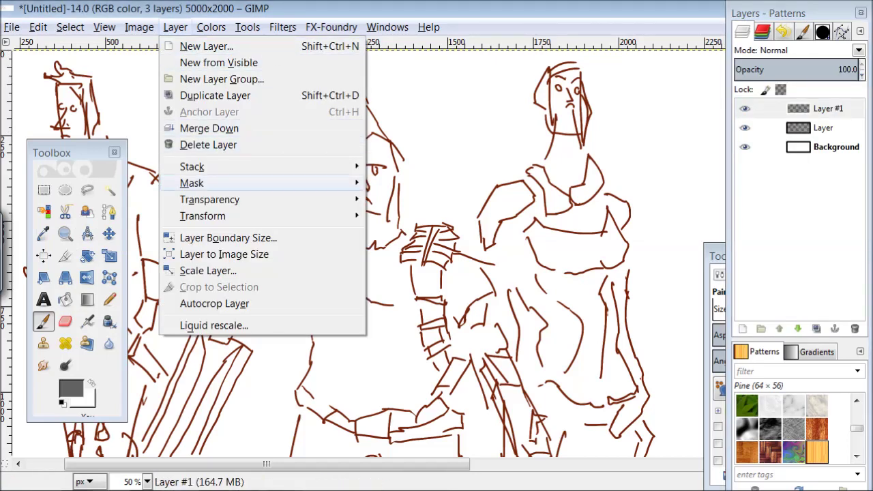
left_click(414, 251)
left_click(846, 69)
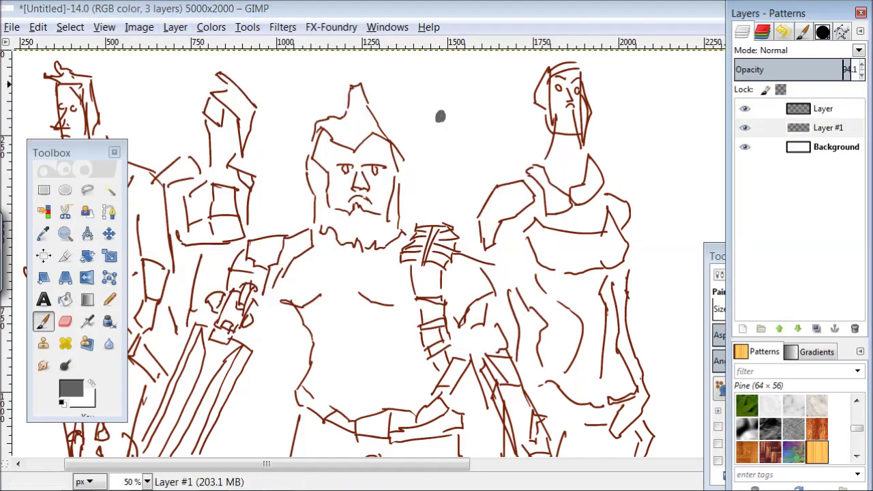
Dab purple, khaki and mauve sample dots above the central warrior
left_click(71, 388)
left_click(330, 239)
left_click(253, 274)
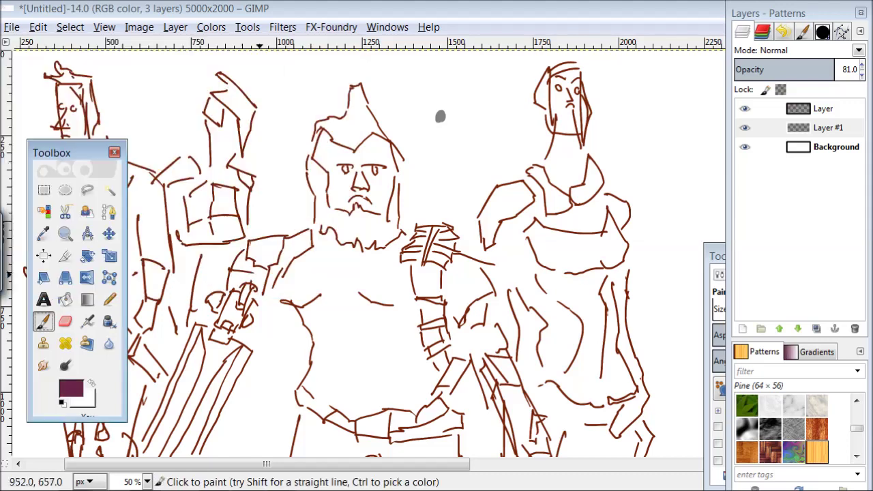
left_click(460, 117)
left_click(71, 388)
left_click(330, 239)
left_click(253, 274)
left_click(463, 95)
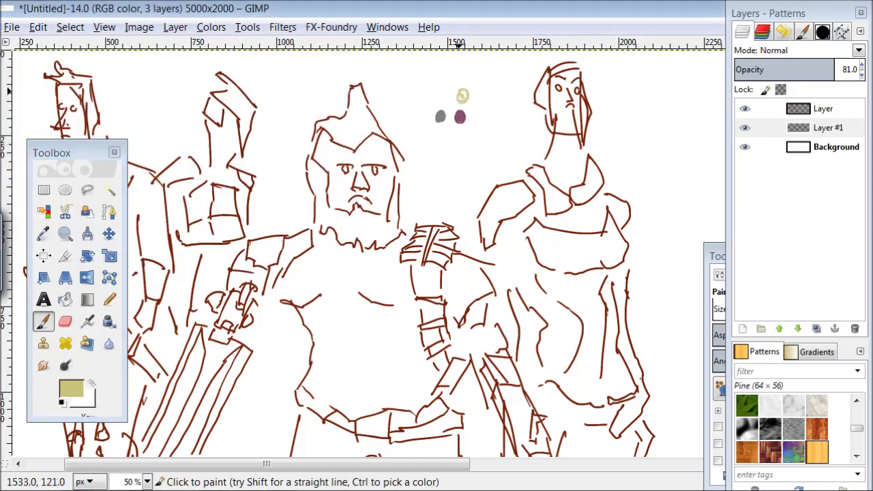
left_click(71, 388)
left_click(300, 238)
left_click(253, 274)
Add khaki, yellow and blue sample dots to the palette row
left_click(476, 116)
left_click(70, 388)
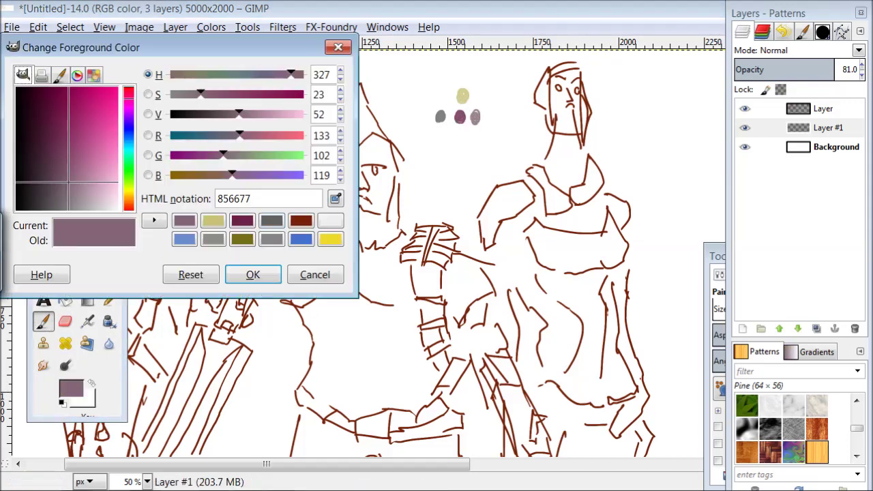
left_click(185, 220)
left_click(253, 274)
left_click(444, 94)
left_click(71, 389)
left_click(331, 239)
left_click(254, 274)
Add mid grey, olive and grey sample dots beside the yellows
left_click(439, 146)
left_click(71, 388)
left_click(331, 238)
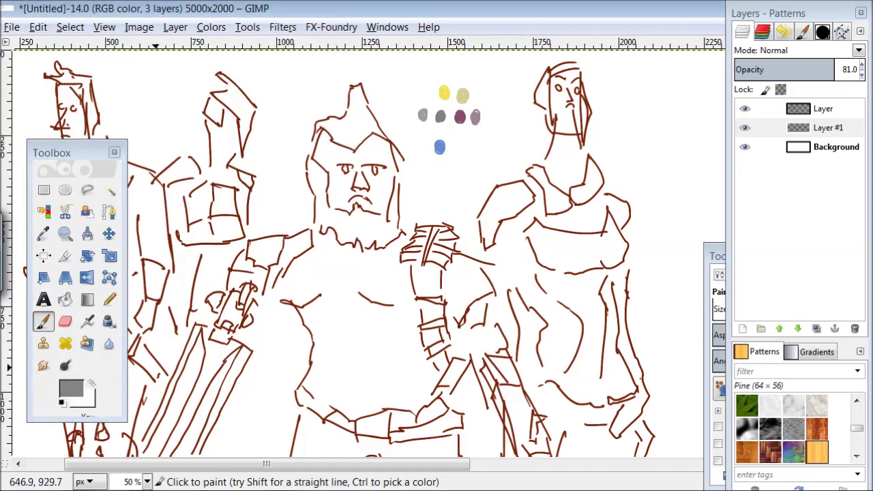
left_click(71, 388)
left_click(98, 155)
left_click(250, 275)
left_click(480, 94)
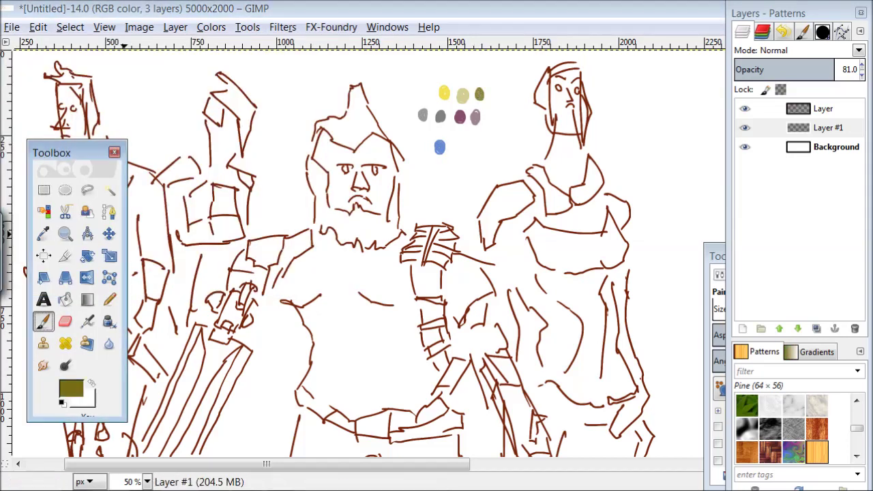
left_click(71, 388)
left_click(252, 273)
left_click(406, 116)
Dab light blue 6b8aca and near-white efefef sample dots in the palette
left_click(71, 388)
left_click(301, 221)
left_click(253, 275)
left_click(454, 148)
left_click(71, 388)
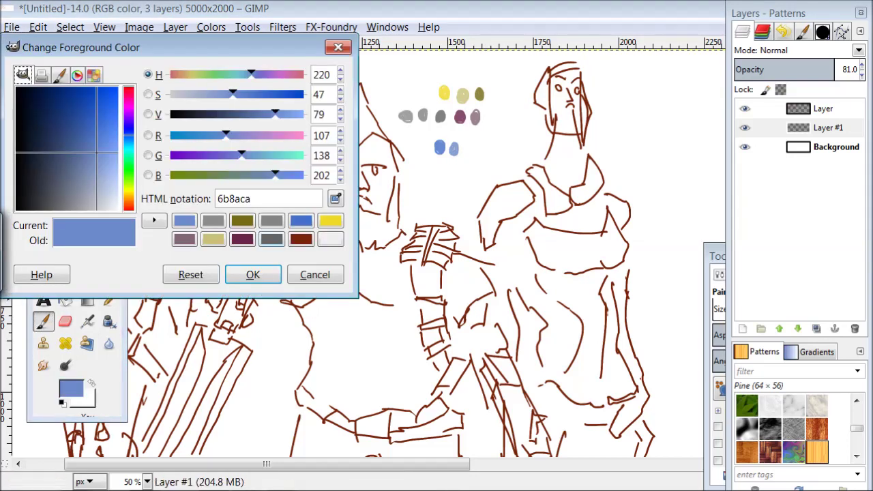
left_click(331, 239)
left_click(253, 275)
left_click(387, 116)
Set the foreground colour to dark grey 252525 and adjust the brush size
left_click(71, 388)
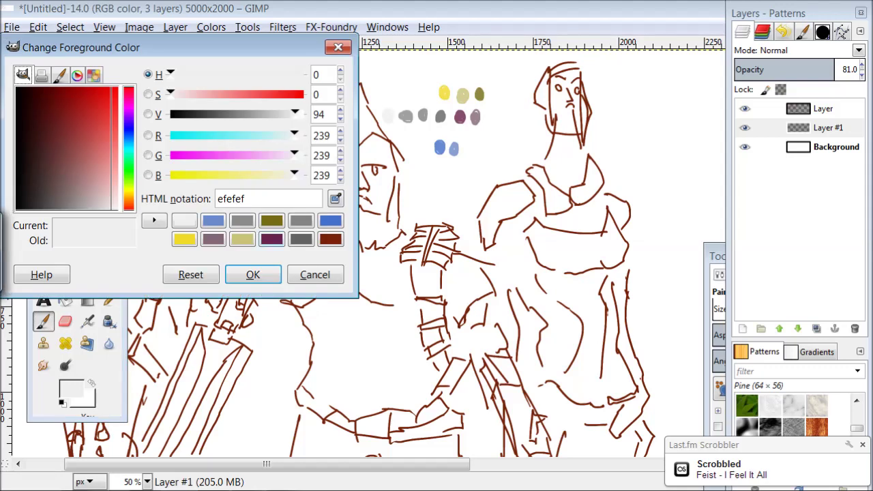
left_click(19, 192)
left_click(253, 275)
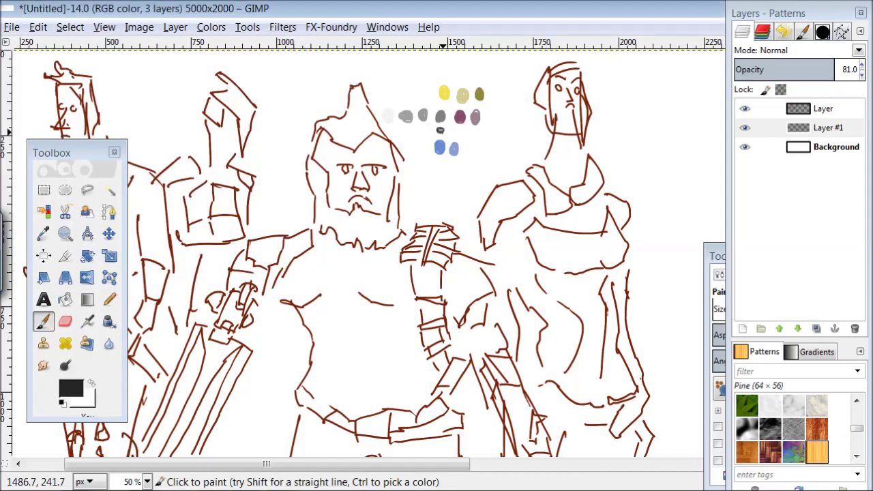
key("bracketleft")
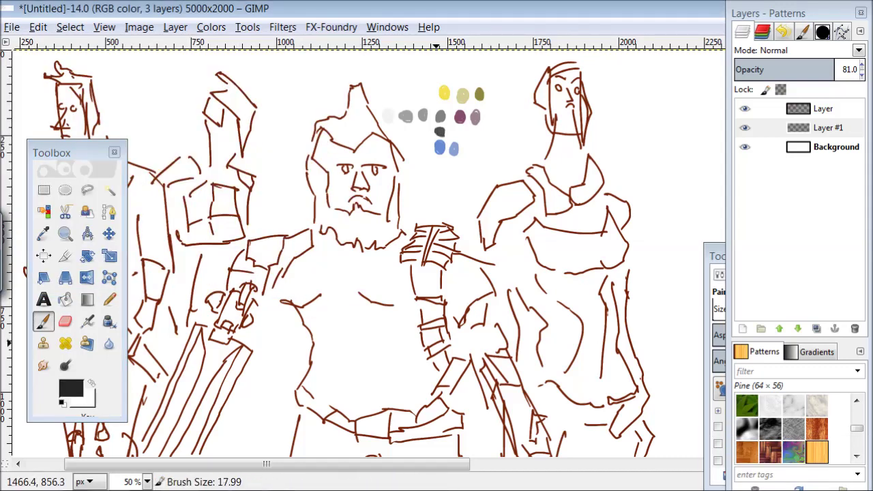
Hide the docks and paint the central warrior's hair, beard and eyebrow dark grey
left_click(387, 27)
left_click(490, 242)
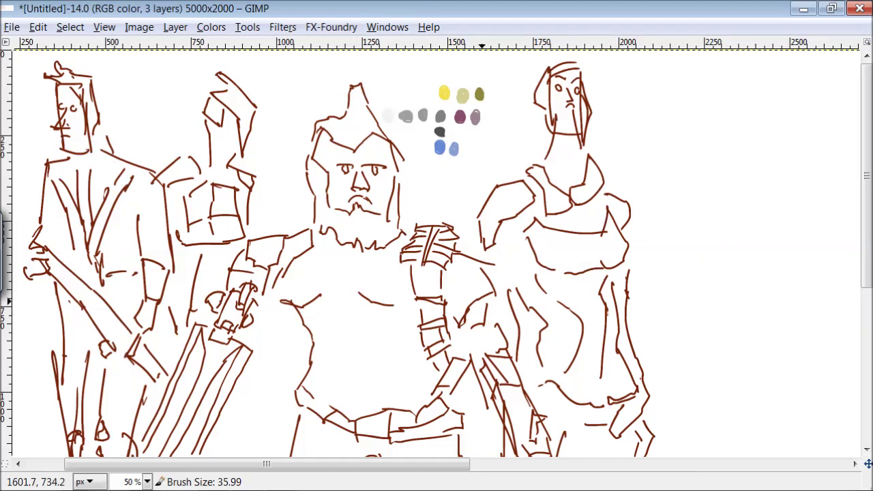
mouse_move(361, 117)
left_mouse_down()
mouse_move(371, 105)
mouse_move(370, 133)
mouse_move(330, 128)
left_mouse_up()
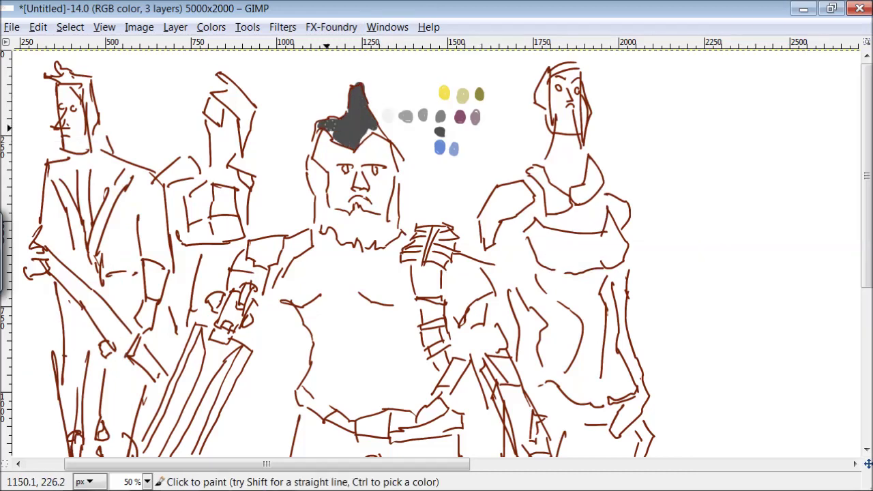
mouse_move(350, 205)
left_mouse_down()
mouse_move(351, 216)
mouse_move(320, 231)
left_mouse_up()
mouse_move(318, 179)
left_mouse_down()
mouse_move(329, 229)
mouse_move(361, 217)
left_mouse_up()
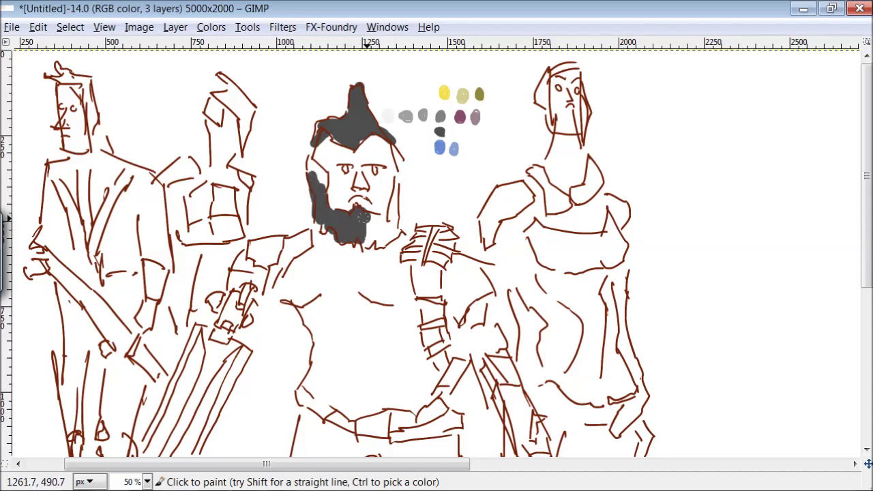
left_click_drag(403, 198, 368, 226)
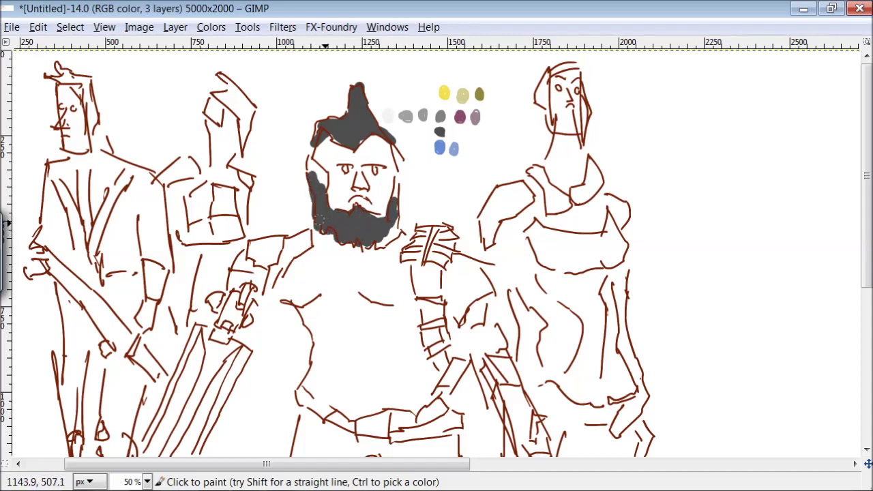
left_click_drag(332, 167, 352, 169)
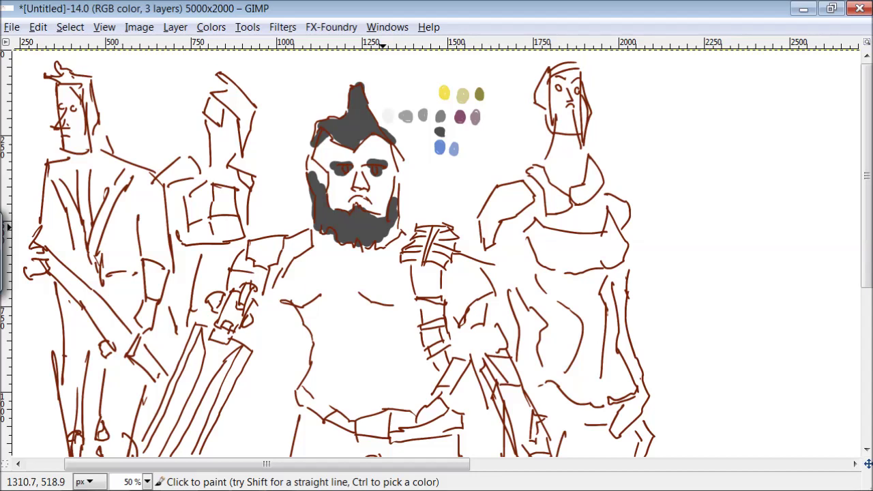
Pick light grey from the palette dots and stroke it above the eyebrow
key("o")
left_click(423, 116)
key("p")
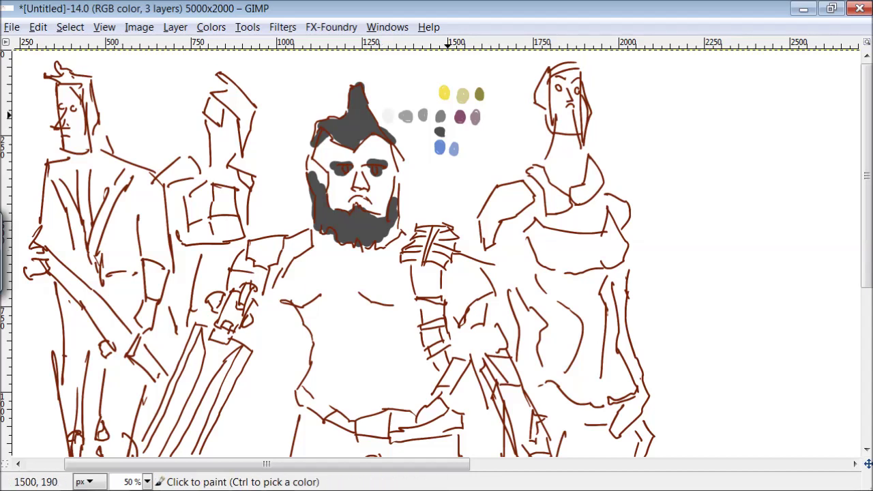
left_click_drag(321, 153, 337, 148)
Raise layer opacity to full, set paint opacity to about 78.6, then hide docks
key("Tab")
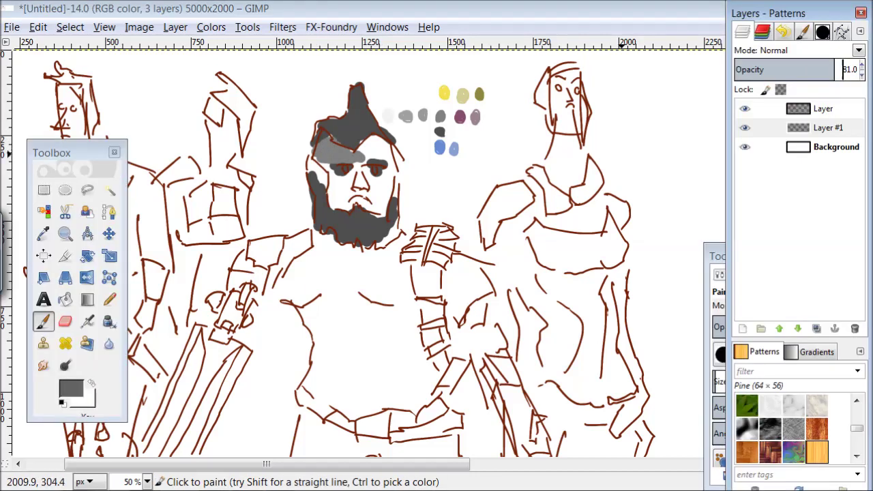
left_click_drag(812, 70, 861, 70)
left_click(841, 31)
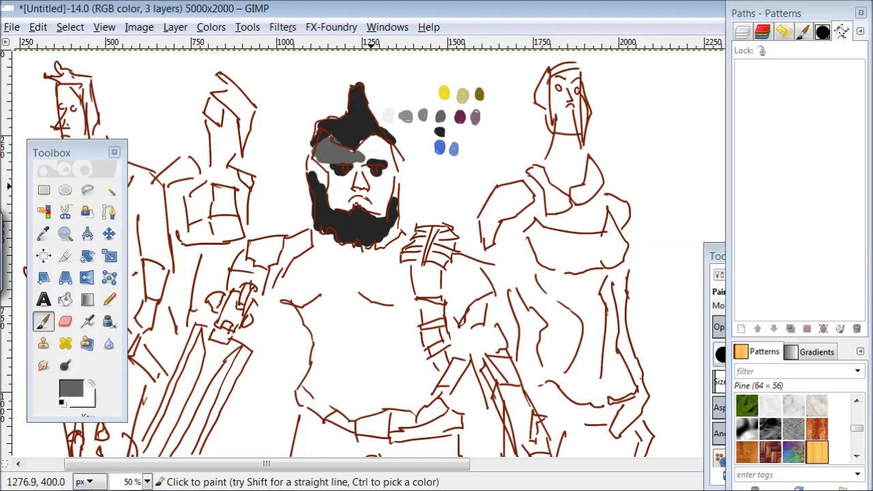
left_click(713, 273)
left_click(665, 315)
left_click(387, 27)
left_click(408, 243)
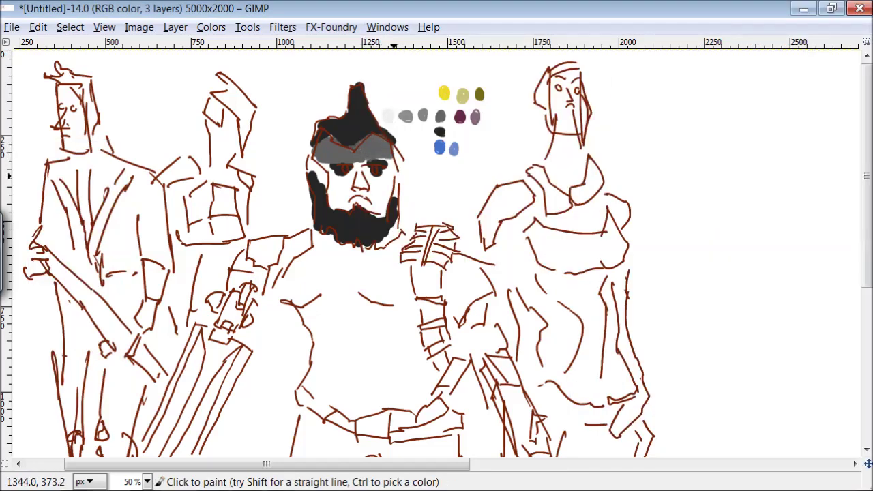
Paint grey on the face's right side and light grey across the forehead
mouse_move(393, 178)
left_mouse_down()
mouse_move(391, 200)
mouse_move(374, 217)
mouse_move(367, 205)
mouse_move(376, 205)
mouse_move(339, 179)
mouse_move(361, 176)
mouse_move(370, 157)
left_mouse_up()
key("ctrl")
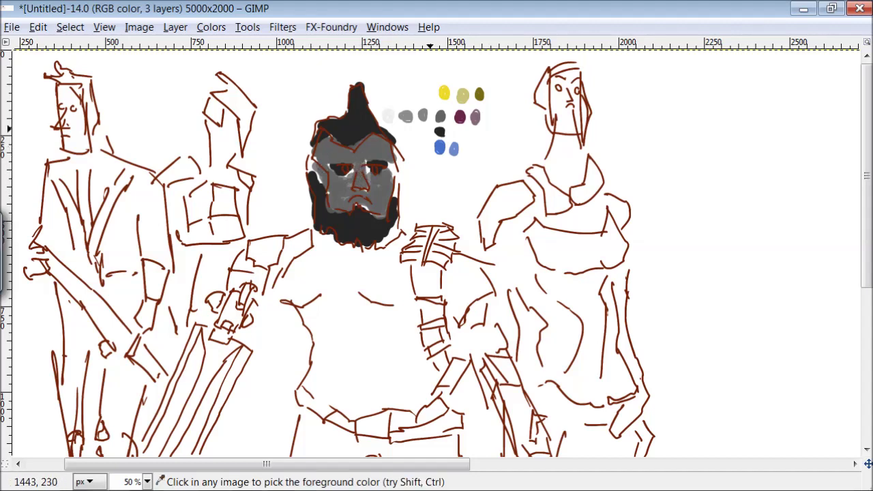
left_click(408, 114, "ctrl")
left_click_drag(328, 142, 380, 151)
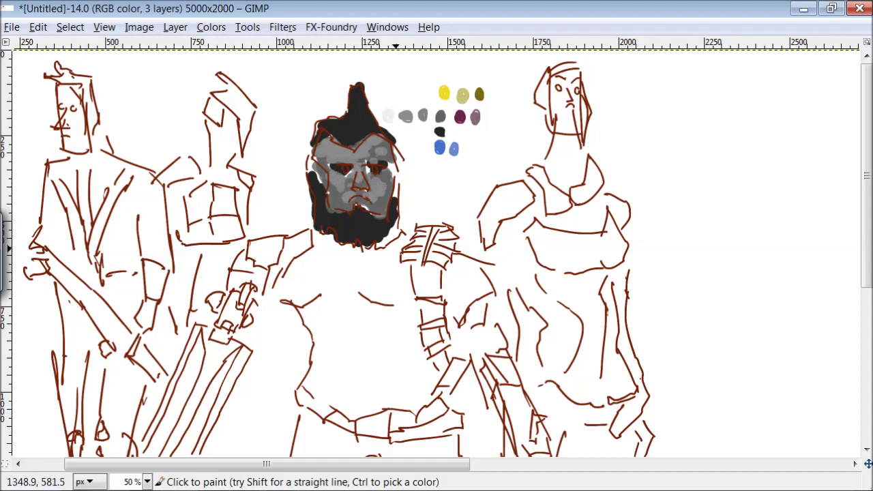
key("ctrl")
Block mid grey over the central warrior's chest, belly and both shoulders
left_click(425, 121, "ctrl")
mouse_move(338, 238)
left_mouse_down()
mouse_move(312, 287)
mouse_move(341, 259)
mouse_move(352, 278)
mouse_move(389, 268)
mouse_move(382, 253)
mouse_move(397, 249)
mouse_move(380, 294)
left_mouse_up()
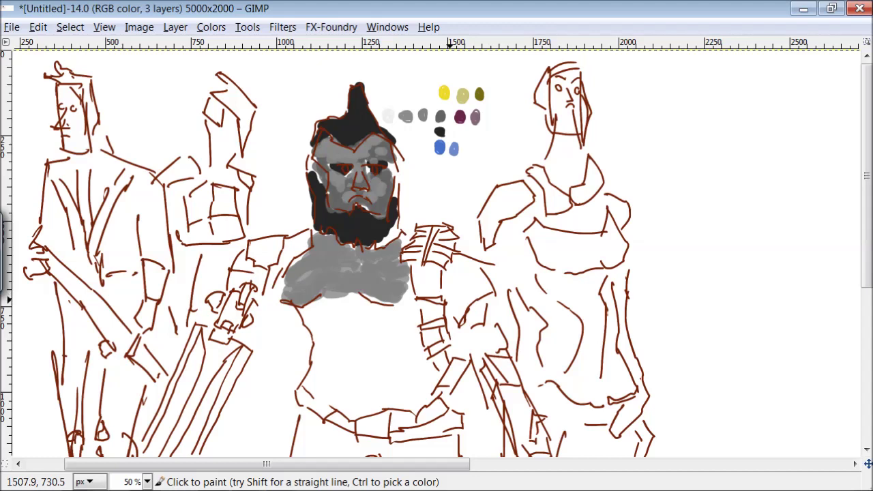
mouse_move(352, 325)
left_mouse_down()
mouse_move(322, 321)
mouse_move(359, 319)
mouse_move(337, 354)
mouse_move(390, 341)
mouse_move(412, 388)
mouse_move(319, 369)
mouse_move(320, 270)
left_mouse_up()
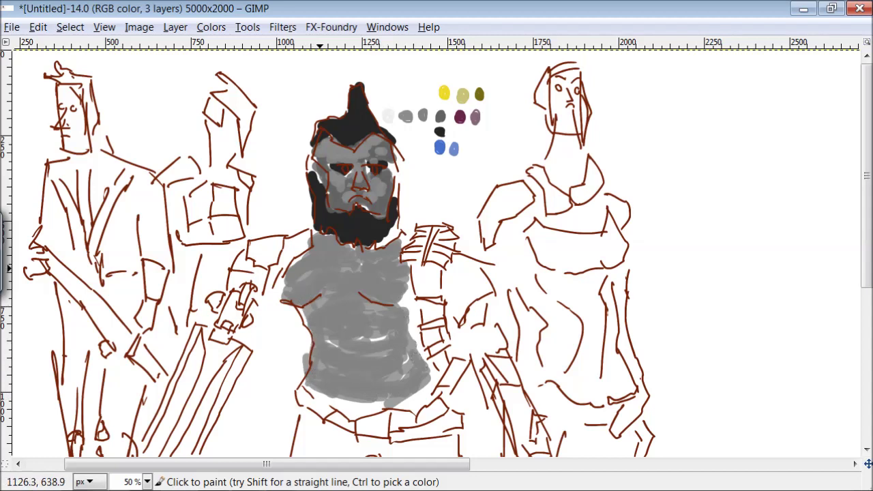
mouse_move(269, 245)
left_mouse_down()
mouse_move(256, 245)
mouse_move(282, 242)
left_mouse_up()
left_click_drag(461, 258, 462, 322)
Paint grey over the right warrior's shoulder, collar, chest and torso
mouse_move(522, 189)
left_mouse_down()
mouse_move(504, 189)
mouse_move(493, 237)
left_mouse_up()
mouse_move(597, 187)
left_mouse_down()
mouse_move(551, 206)
mouse_move(545, 179)
mouse_move(586, 198)
mouse_move(592, 165)
left_mouse_up()
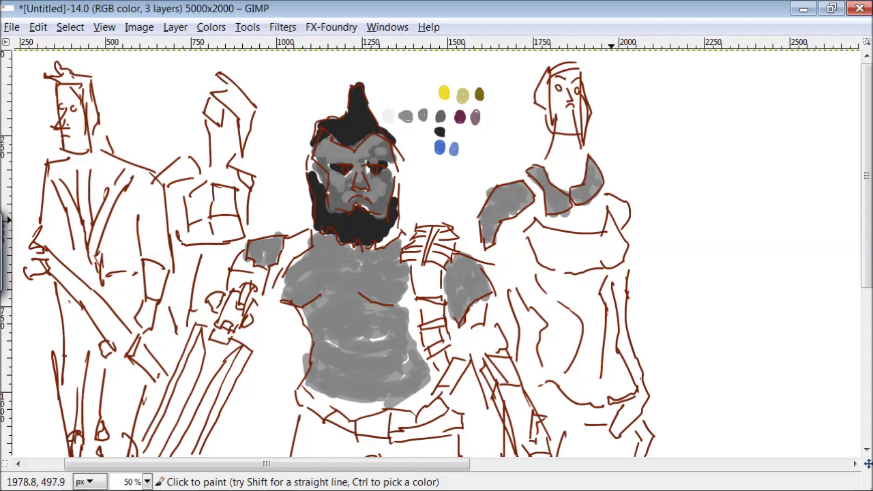
mouse_move(616, 226)
left_mouse_down()
mouse_move(625, 266)
mouse_move(591, 258)
mouse_move(578, 276)
mouse_move(549, 266)
mouse_move(541, 238)
mouse_move(580, 208)
left_mouse_up()
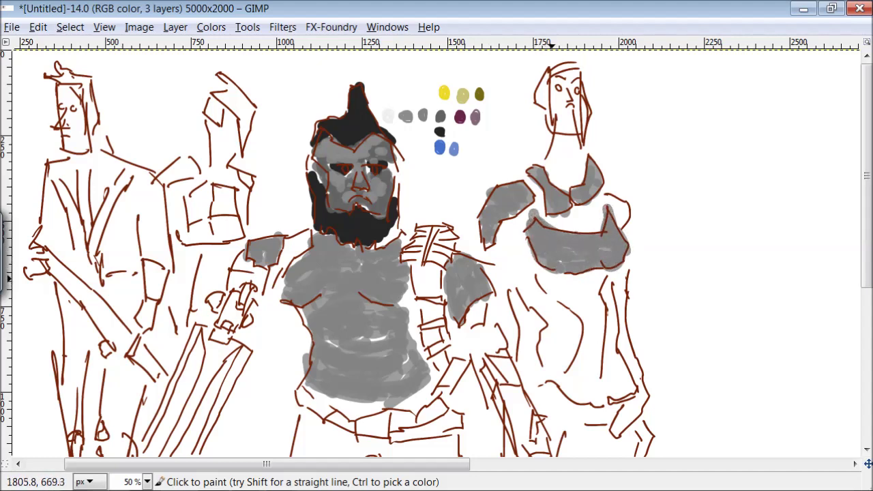
mouse_move(552, 280)
left_mouse_down()
mouse_move(587, 295)
mouse_move(595, 372)
mouse_move(593, 343)
mouse_move(576, 394)
mouse_move(601, 359)
left_mouse_up()
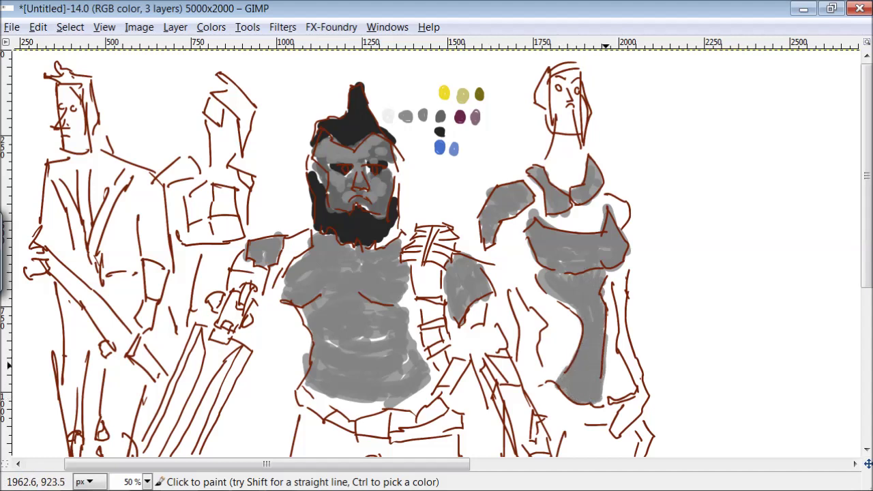
Grey the second warrior's head and neck, adding dark grey shadows and the right warrior's chin
mouse_move(228, 90)
left_mouse_down()
mouse_move(248, 121)
mouse_move(213, 122)
mouse_move(222, 154)
left_mouse_up()
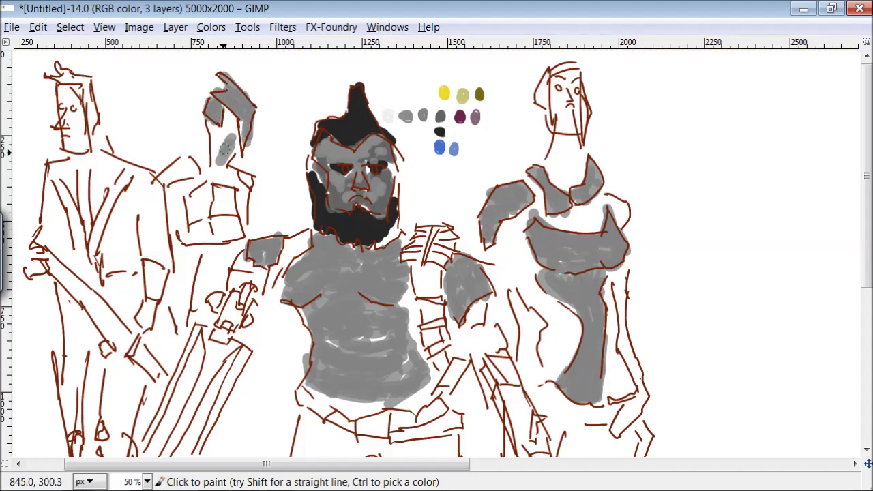
left_click_drag(225, 123, 211, 183)
left_click(365, 118, "ctrl")
left_click_drag(231, 113, 225, 126)
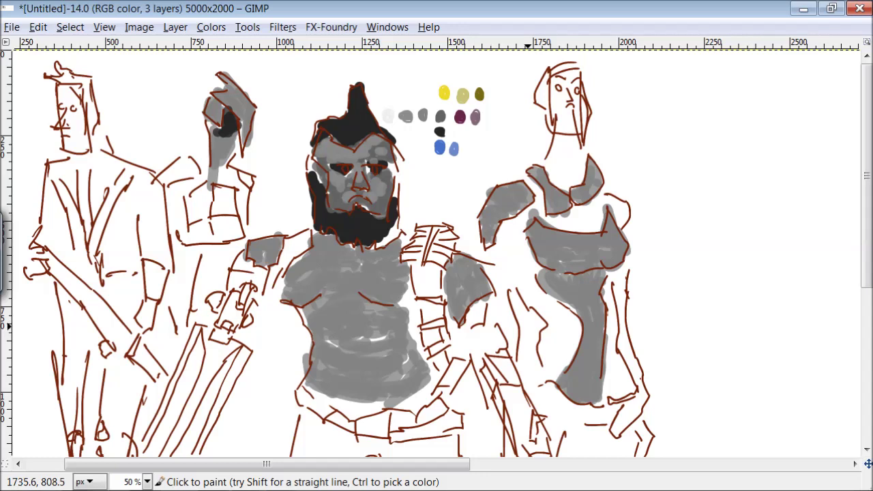
mouse_move(550, 156)
left_mouse_down()
mouse_move(553, 140)
mouse_move(582, 171)
mouse_move(563, 157)
mouse_move(556, 172)
mouse_move(572, 196)
mouse_move(535, 204)
mouse_move(515, 228)
mouse_move(522, 244)
mouse_move(494, 250)
mouse_move(533, 258)
mouse_move(567, 280)
mouse_move(612, 273)
left_mouse_up()
Darken the right warrior's chest band and leg edge, and the central warrior's arm bands and strap
mouse_move(547, 209)
left_mouse_down()
mouse_move(588, 202)
mouse_move(624, 252)
left_mouse_up()
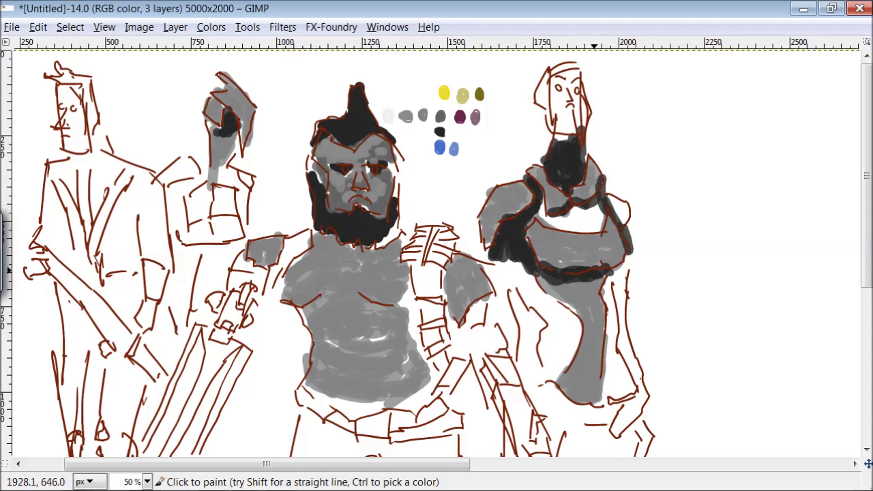
left_click_drag(532, 228, 592, 230)
left_click_drag(604, 278, 601, 404)
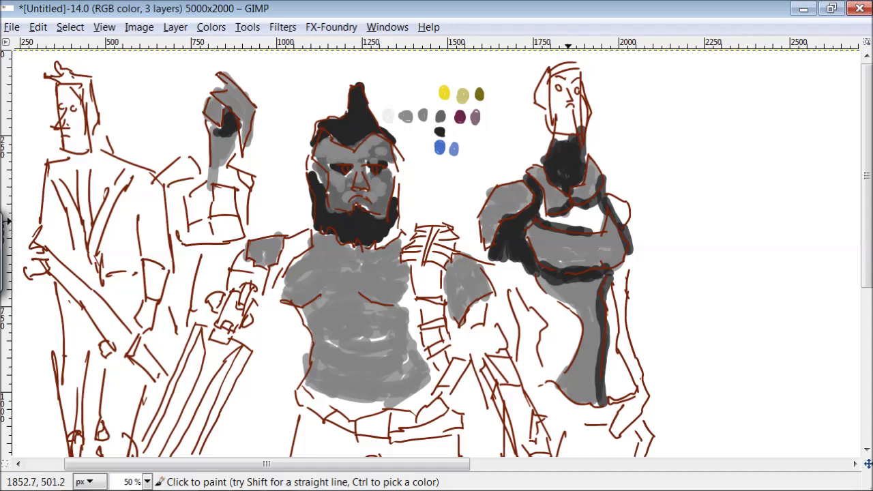
mouse_move(415, 300)
left_mouse_down()
mouse_move(443, 303)
mouse_move(446, 320)
left_mouse_up()
left_click_drag(423, 350, 447, 337)
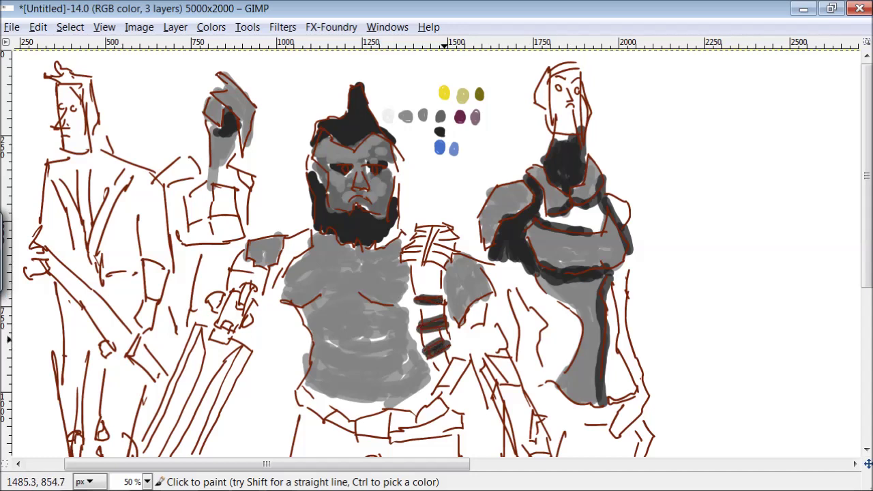
mouse_move(444, 256)
left_mouse_down()
mouse_move(395, 265)
mouse_move(450, 256)
left_mouse_up()
mouse_move(404, 227)
left_mouse_down()
mouse_move(464, 232)
mouse_move(424, 260)
left_mouse_up()
Shade the central warrior's thighs in dark grey
scroll(663, 181, "down", 5)
mouse_move(362, 311)
left_mouse_down()
mouse_move(317, 352)
mouse_move(316, 296)
mouse_move(307, 297)
mouse_move(340, 290)
mouse_move(318, 341)
left_mouse_up()
mouse_move(362, 294)
left_mouse_down()
mouse_move(378, 301)
mouse_move(408, 349)
left_mouse_up()
mouse_move(393, 317)
left_mouse_down()
mouse_move(431, 353)
mouse_move(454, 291)
mouse_move(420, 350)
mouse_move(400, 325)
left_mouse_up()
left_click_drag(445, 381, 431, 389)
left_click_drag(292, 355, 300, 368)
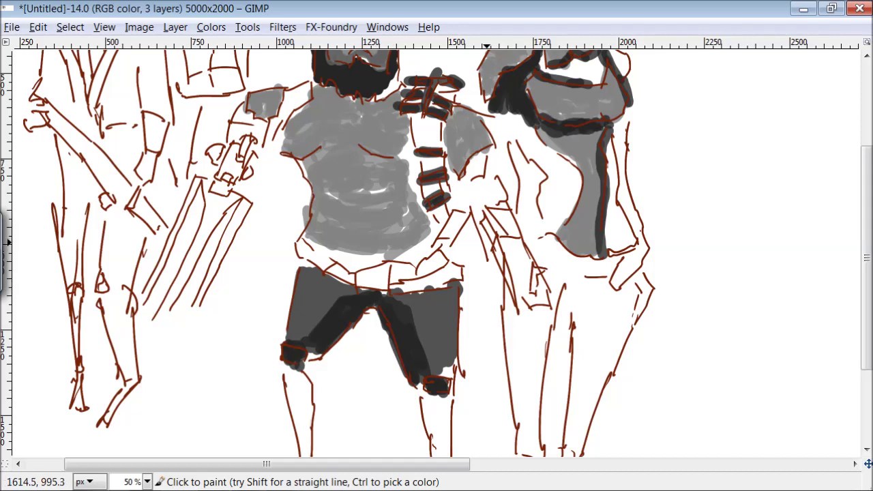
Block dark grey onto the right and central warriors' lower legs
mouse_move(591, 404)
left_mouse_down()
mouse_move(590, 421)
mouse_move(598, 315)
mouse_move(641, 294)
mouse_move(583, 287)
left_mouse_up()
mouse_move(541, 424)
left_mouse_down()
mouse_move(515, 322)
mouse_move(542, 372)
left_mouse_up()
left_click_drag(543, 334, 535, 437)
left_click_drag(430, 396, 443, 450)
mouse_move(296, 378)
left_mouse_down()
mouse_move(297, 444)
mouse_move(307, 444)
left_mouse_up()
Shade the second warrior's shoulders and arms in dark grey
scroll(382, 314, "up", 2)
scroll(341, 300, "up", 2)
scroll(293, 290, "up", 1)
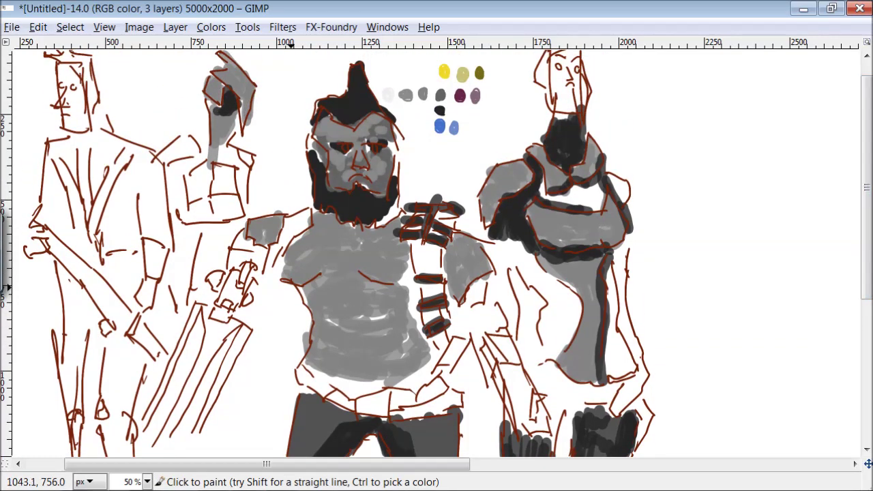
left_click_drag(217, 158, 240, 167)
left_click_drag(236, 163, 238, 205)
mouse_move(186, 130)
left_mouse_down()
mouse_move(204, 159)
mouse_move(171, 164)
left_mouse_up()
left_click_drag(171, 164, 176, 205)
Paint dark grey over the left warrior's hair, shoulders, arm and torso
scroll(233, 206, "up", 1)
mouse_move(46, 71)
left_mouse_down()
mouse_move(78, 82)
mouse_move(92, 109)
left_mouse_up()
left_click_drag(99, 154, 150, 181)
left_click_drag(75, 159, 45, 168)
mouse_move(131, 203)
left_mouse_down()
mouse_move(143, 259)
mouse_move(169, 269)
left_mouse_up()
left_click_drag(126, 176, 90, 256)
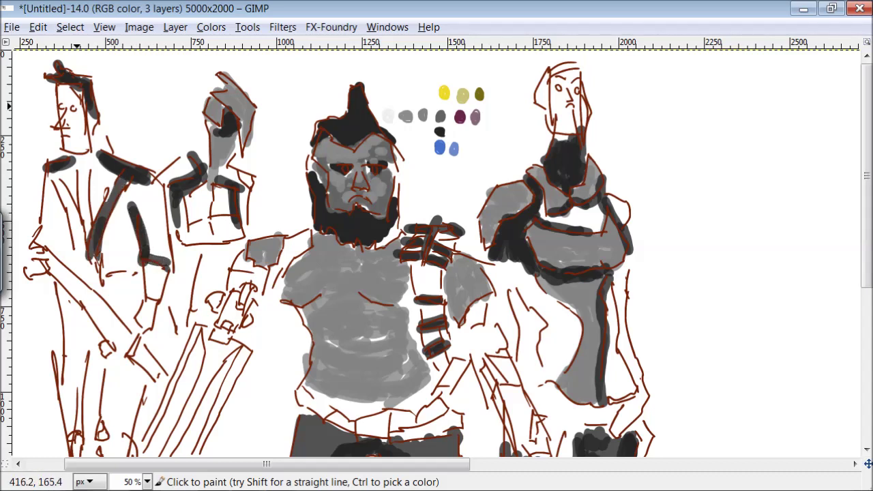
Shade the left figure's torso, hand and left side with dark grey
left_click_drag(82, 158, 88, 241)
left_click_drag(88, 249, 55, 177)
left_click_drag(112, 264, 134, 265)
left_click_drag(70, 227, 101, 281)
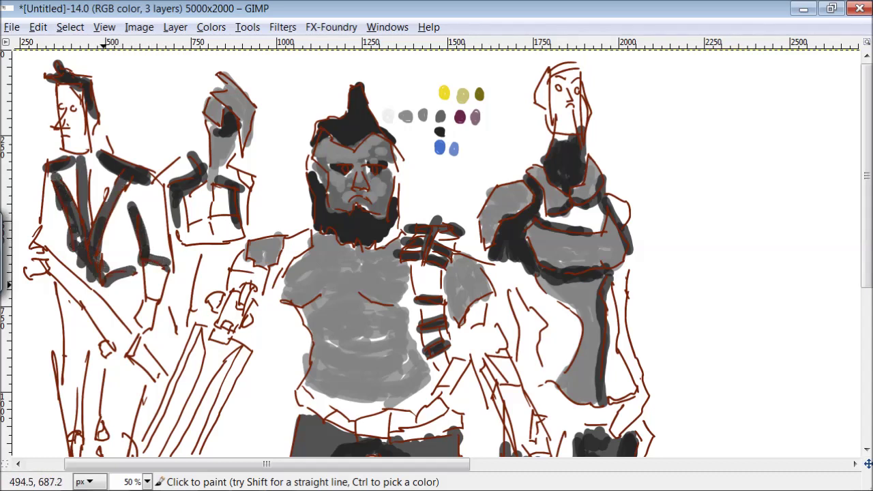
left_click_drag(52, 172, 51, 232)
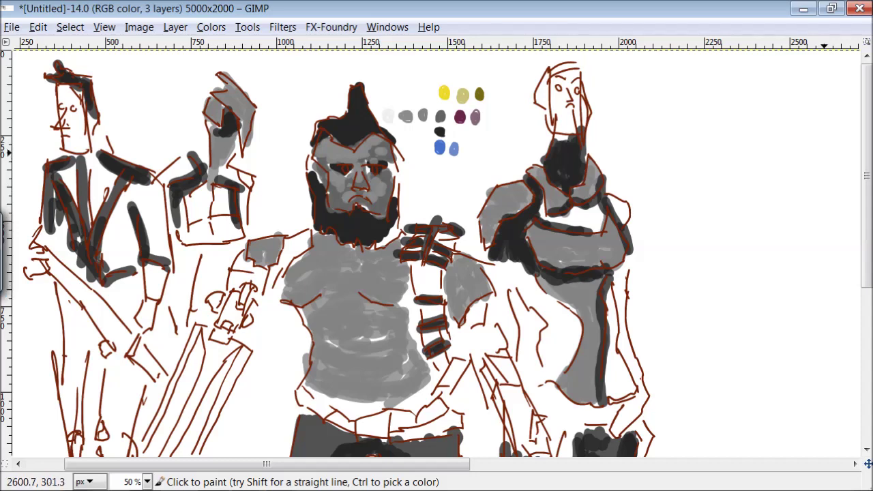
scroll(783, 177, "down", 5)
mouse_move(69, 143)
left_mouse_down()
mouse_move(84, 260)
mouse_move(68, 392)
left_mouse_up()
Fill the left figure's second leg, hand and forearm with dark grey
left_click_drag(99, 410, 136, 364)
left_click_drag(130, 280, 126, 331)
mouse_move(102, 259)
left_mouse_down()
mouse_move(106, 295)
mouse_move(122, 203)
mouse_move(140, 356)
left_mouse_up()
scroll(376, 239, "up", 4)
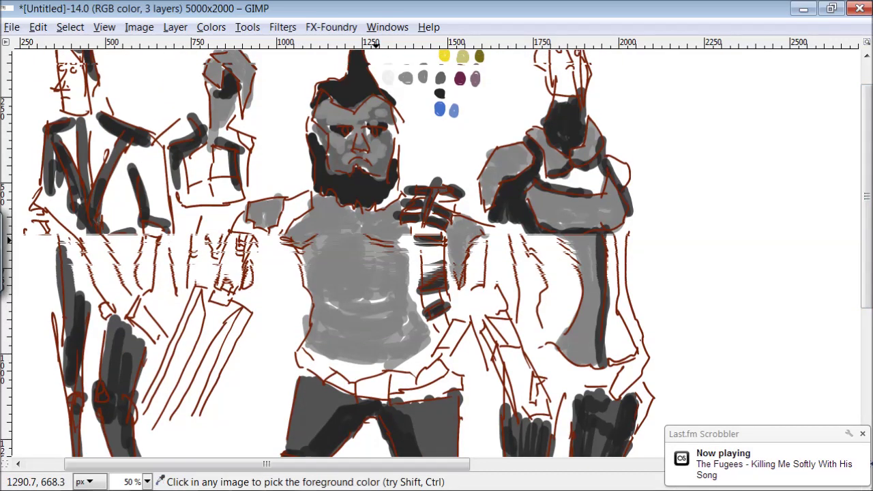
scroll(319, 112, "up", 1)
mouse_move(64, 88)
left_mouse_down()
mouse_move(80, 104)
mouse_move(65, 121)
mouse_move(89, 126)
mouse_move(73, 113)
mouse_move(80, 144)
left_mouse_up()
left_click_drag(41, 248, 28, 261)
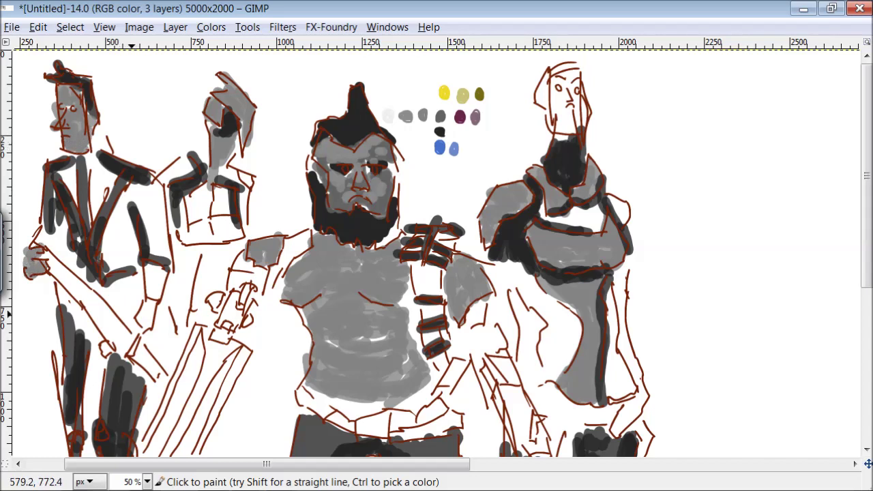
left_click_drag(153, 285, 160, 271)
left_click_drag(134, 352, 138, 333)
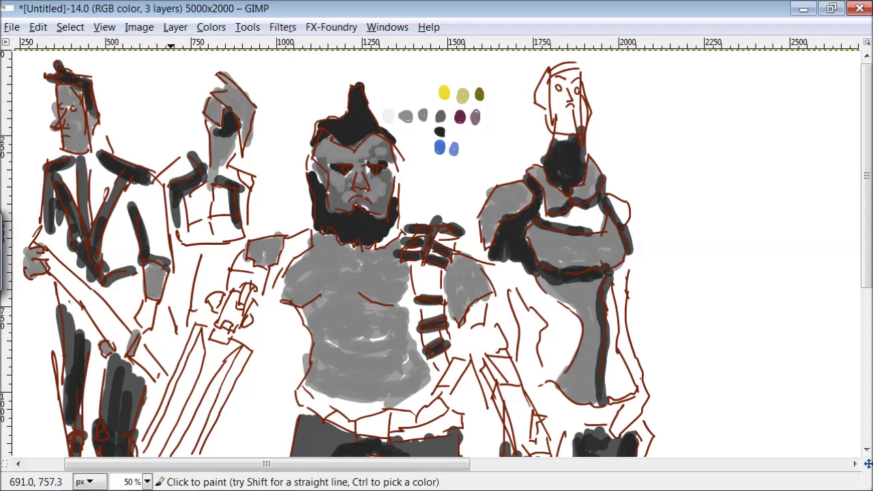
Block in mid grey over the left figure's torso, arm, lower torso and legs
left_click(404, 120, "ctrl")
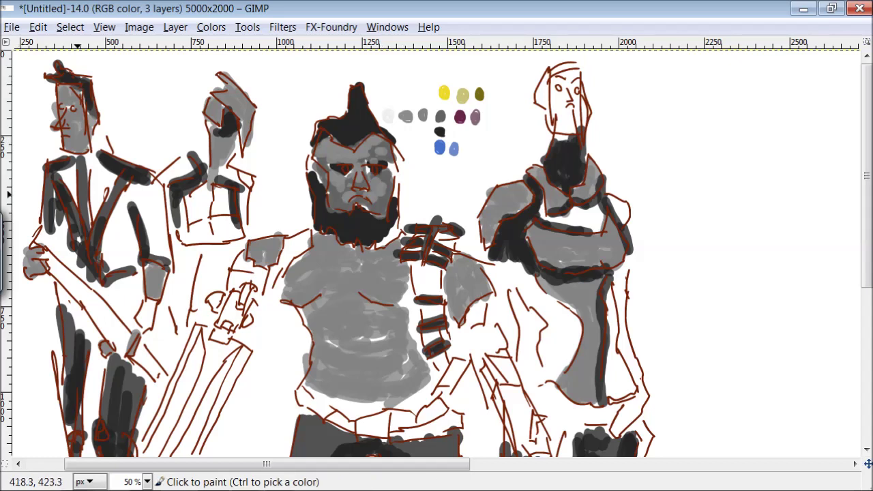
left_click_drag(78, 195, 77, 202)
mouse_move(86, 162)
left_mouse_down()
mouse_move(93, 211)
mouse_move(129, 218)
left_mouse_up()
mouse_move(160, 188)
left_mouse_down()
mouse_move(156, 243)
mouse_move(146, 182)
mouse_move(106, 238)
mouse_move(129, 243)
mouse_move(117, 269)
left_mouse_up()
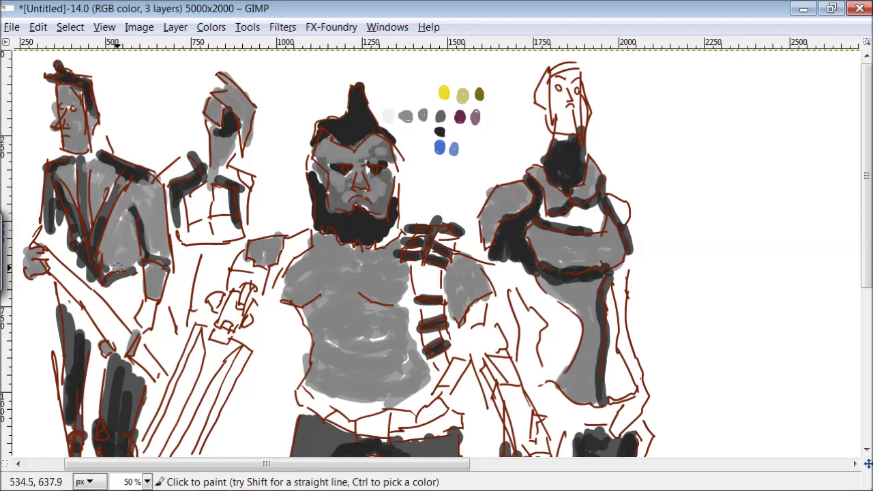
mouse_move(139, 303)
left_mouse_down()
mouse_move(128, 307)
mouse_move(88, 273)
mouse_move(108, 290)
mouse_move(114, 381)
left_mouse_up()
left_click_drag(154, 330, 125, 297)
left_click_drag(134, 267, 140, 338)
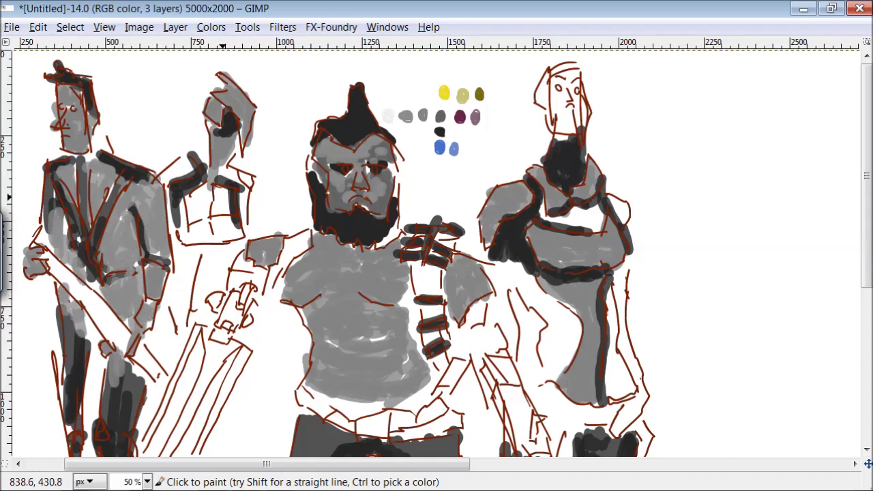
Grey in the second figure's torso and arms, belt area, hand and sword hilt
mouse_move(228, 169)
left_mouse_down()
mouse_move(230, 191)
mouse_move(189, 155)
mouse_move(199, 208)
mouse_move(239, 243)
left_mouse_up()
left_click_drag(389, 429, 353, 421)
mouse_move(307, 396)
left_mouse_down()
mouse_move(409, 419)
mouse_move(454, 392)
mouse_move(429, 316)
mouse_move(430, 269)
mouse_move(416, 264)
left_mouse_up()
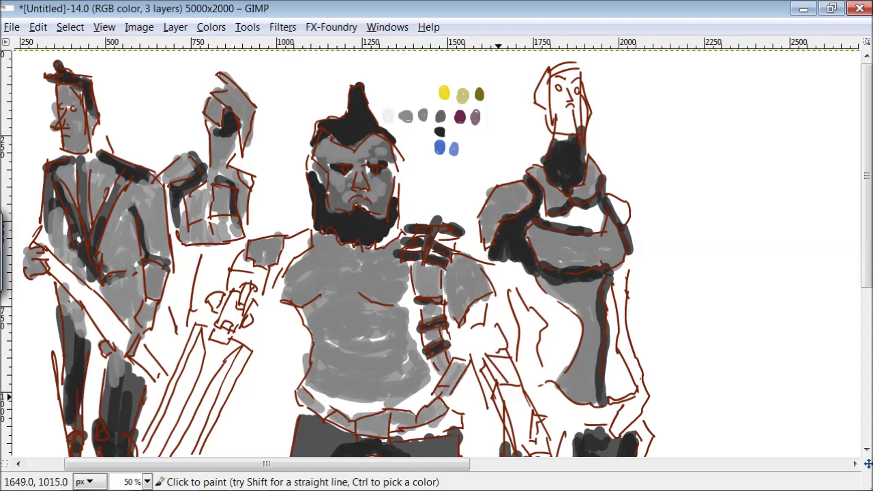
mouse_move(234, 318)
left_mouse_down()
mouse_move(225, 337)
mouse_move(280, 308)
left_mouse_up()
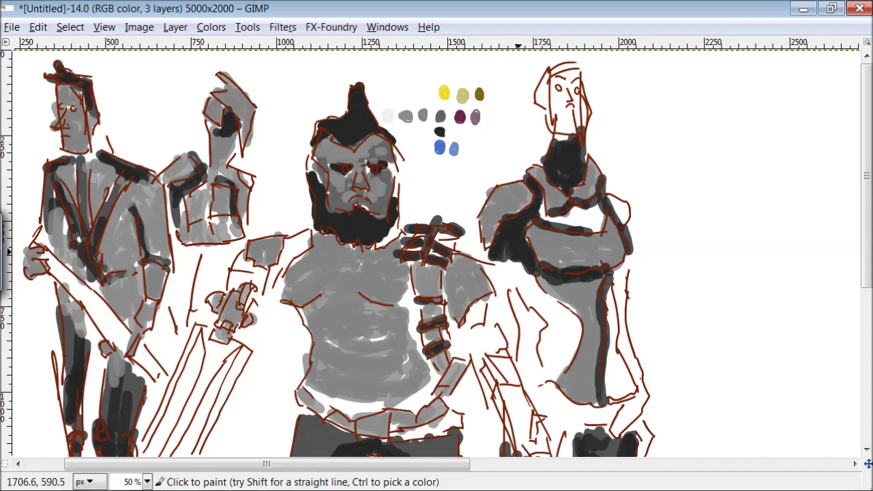
Fill the large sword shape with grey
scroll(437, 253, "down", 3)
left_click_drag(205, 218, 130, 409)
mouse_move(232, 218)
left_mouse_down()
mouse_move(151, 413)
mouse_move(206, 209)
left_mouse_up()
left_click_drag(178, 423, 249, 157)
Grey in the forearm and the right figure's shoulder, arm and side
left_click_drag(486, 235, 530, 303)
left_click_drag(505, 252, 543, 317)
mouse_move(628, 71)
left_mouse_down()
mouse_move(625, 88)
mouse_move(587, 103)
left_mouse_up()
mouse_move(622, 144)
left_mouse_down()
mouse_move(648, 259)
mouse_move(620, 276)
mouse_move(635, 300)
left_mouse_up()
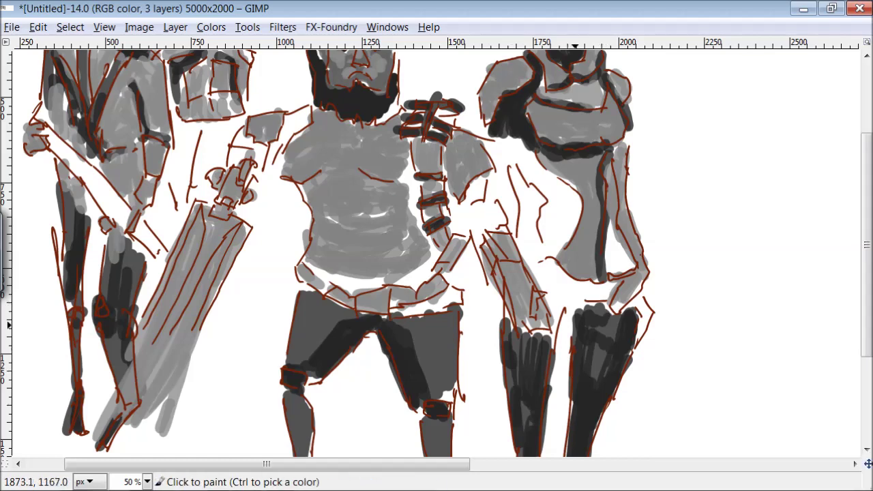
Add dark grey to the right figure's leg and hip, then set system volume to 22
left_click_drag(643, 306, 634, 345)
left_click_drag(614, 283, 560, 306)
left_click_drag(580, 266, 539, 286)
mouse_move(576, 213)
left_mouse_down()
mouse_move(549, 249)
mouse_move(550, 199)
mouse_move(539, 170)
mouse_move(505, 136)
mouse_move(536, 237)
mouse_move(510, 186)
left_mouse_up()
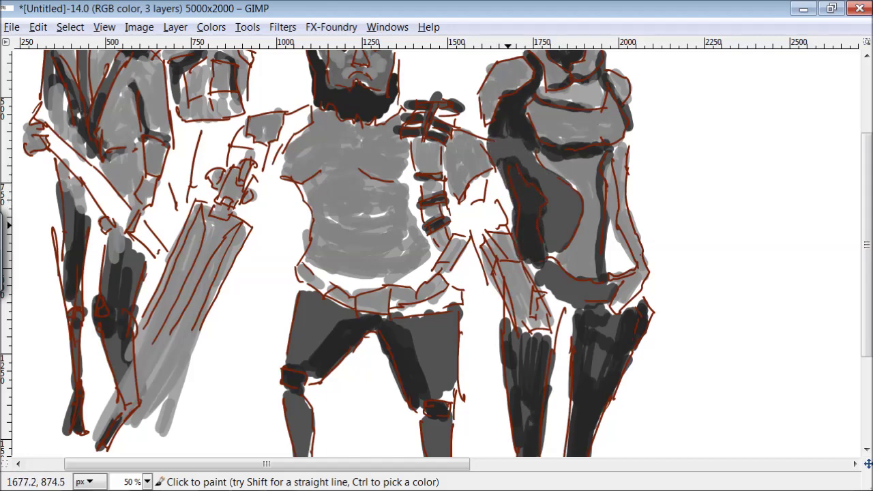
left_click(778, 481)
left_click_drag(769, 341, 769, 350)
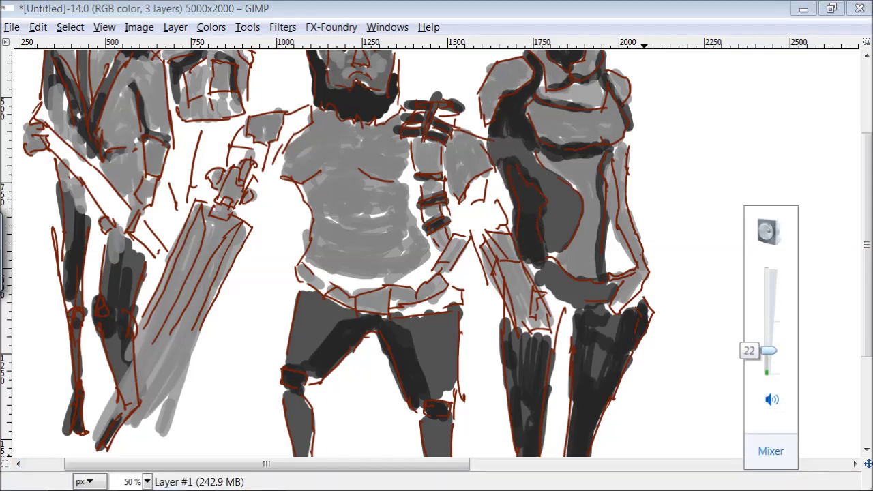
Darken the forearm, the raised-arm figure and the bearded figure's chest and belly
scroll(605, 232, "up", 5)
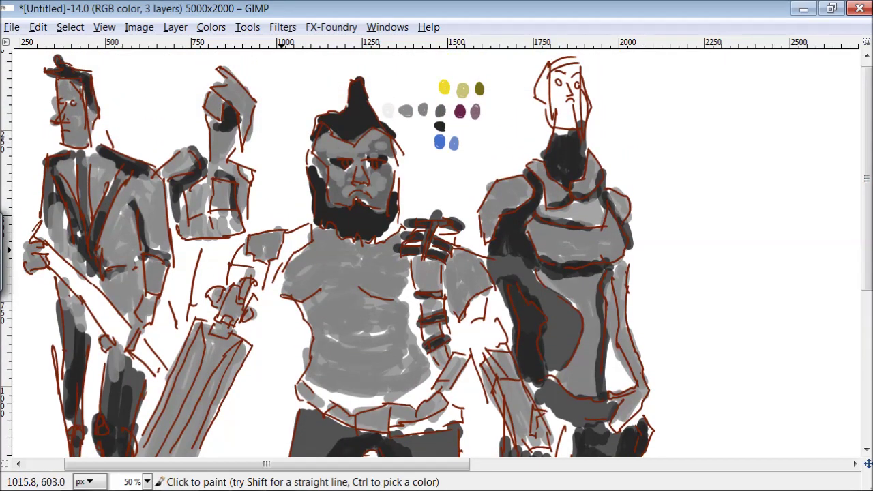
left_click_drag(248, 239, 287, 235)
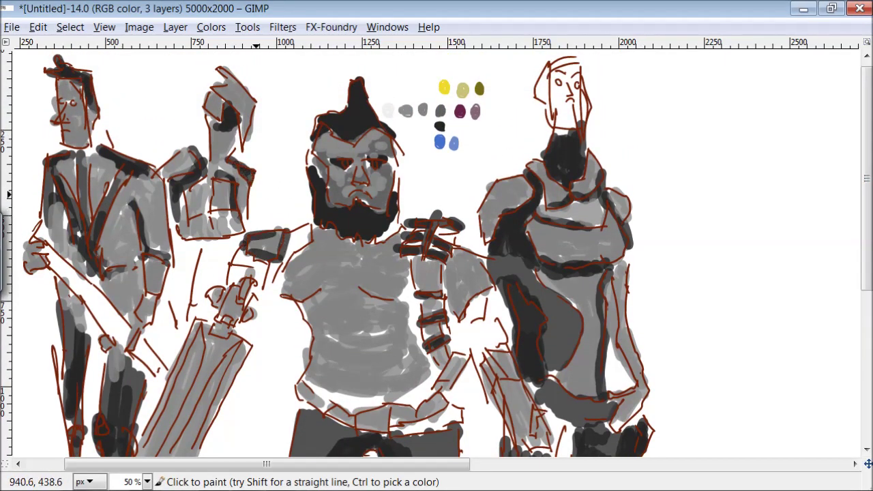
left_click_drag(232, 70, 257, 126)
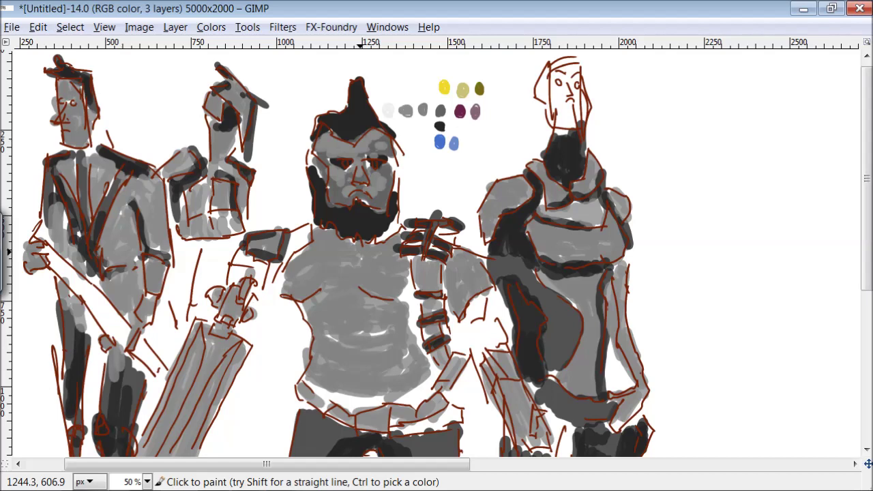
left_click_drag(387, 299, 279, 296)
mouse_move(371, 333)
left_mouse_down()
mouse_move(348, 356)
mouse_move(423, 392)
left_mouse_up()
left_click_drag(413, 348, 399, 386)
mouse_move(396, 398)
left_mouse_down()
mouse_move(324, 389)
mouse_move(311, 361)
left_mouse_up()
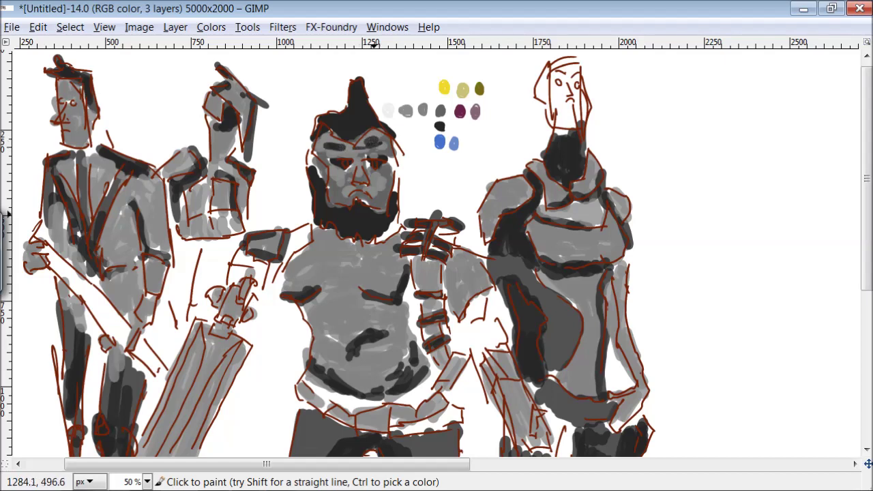
Shade the right figure's neck, face and top of head in dark grey
left_click(356, 283, "ctrl")
mouse_move(577, 114)
left_mouse_down()
mouse_move(557, 121)
mouse_move(556, 133)
mouse_move(584, 110)
mouse_move(573, 82)
mouse_move(589, 108)
left_mouse_up()
left_click_drag(586, 60, 587, 121)
left_click_drag(558, 64, 558, 92)
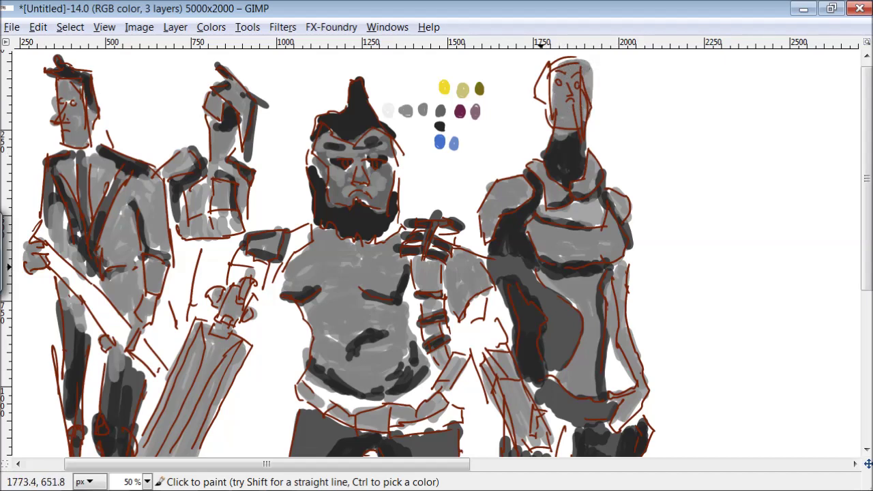
key("ctrl")
left_click_drag(539, 121, 570, 56)
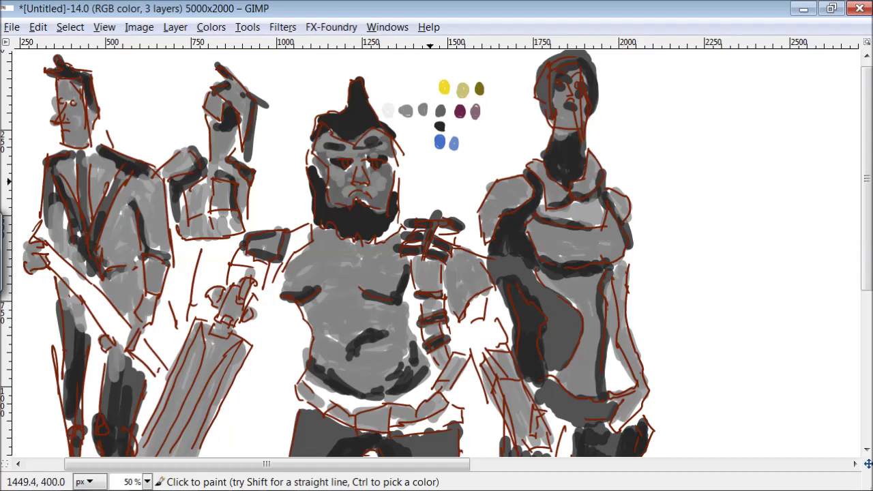
left_click(387, 111, "ctrl")
Wash light grey around the right figure's neck, shoulders and hip and beside the middle figure's sword
left_click_drag(591, 128, 623, 188)
mouse_move(543, 128)
left_mouse_down()
mouse_move(530, 150)
mouse_move(404, 197)
mouse_move(411, 158)
mouse_move(363, 71)
mouse_move(300, 133)
mouse_move(293, 191)
mouse_move(259, 155)
mouse_move(290, 77)
mouse_move(240, 48)
mouse_move(199, 69)
mouse_move(189, 131)
mouse_move(110, 129)
mouse_move(110, 63)
mouse_move(181, 81)
left_mouse_up()
left_click_drag(619, 358, 624, 389)
mouse_move(591, 137)
left_mouse_down()
mouse_move(613, 86)
mouse_move(638, 177)
mouse_move(637, 290)
mouse_move(665, 433)
left_mouse_up()
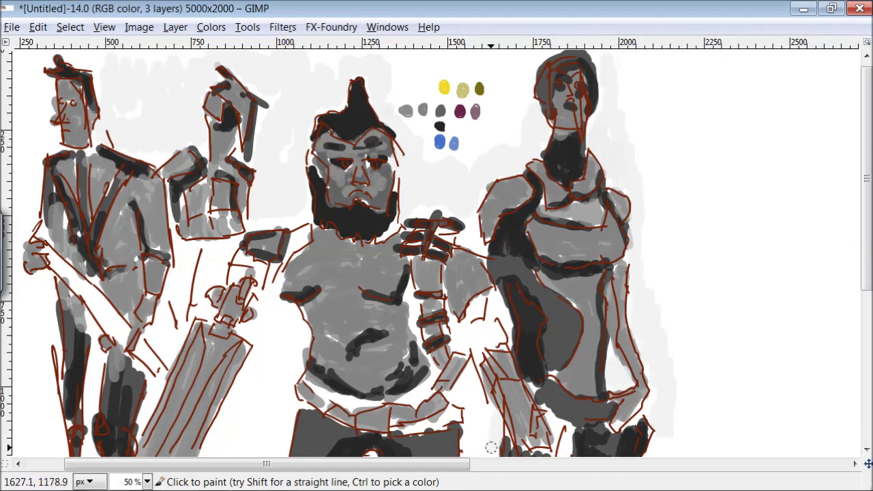
left_click_drag(500, 413, 452, 389)
mouse_move(304, 328)
left_mouse_down()
mouse_move(274, 319)
mouse_move(281, 452)
mouse_move(205, 410)
left_mouse_up()
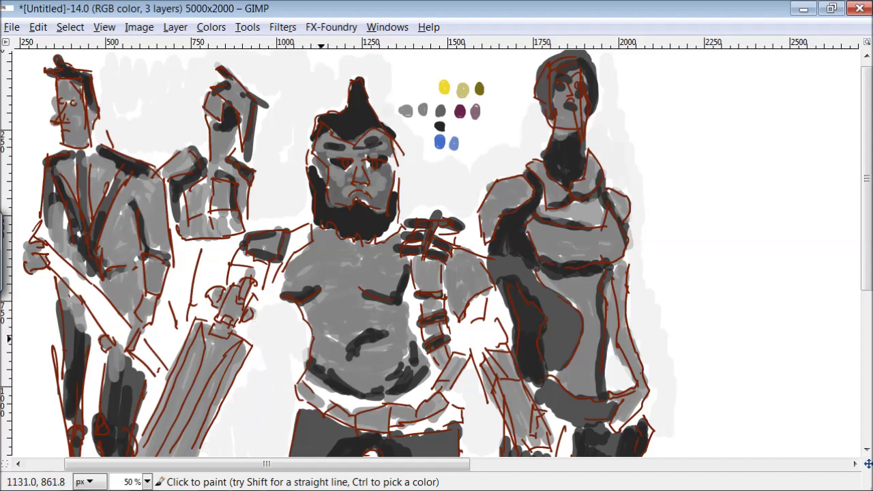
Extend the light grey wash along the left figure's side and between the middle figure's legs
mouse_move(53, 150)
left_mouse_down()
mouse_move(30, 138)
mouse_move(40, 43)
mouse_move(109, 54)
left_mouse_up()
mouse_move(43, 286)
left_mouse_down()
mouse_move(27, 391)
mouse_move(34, 414)
mouse_move(21, 450)
left_mouse_up()
scroll(866, 177, "down", 5)
mouse_move(371, 346)
left_mouse_down()
mouse_move(386, 363)
mouse_move(357, 318)
mouse_move(327, 409)
left_mouse_up()
left_click(104, 27)
mouse_move(138, 79)
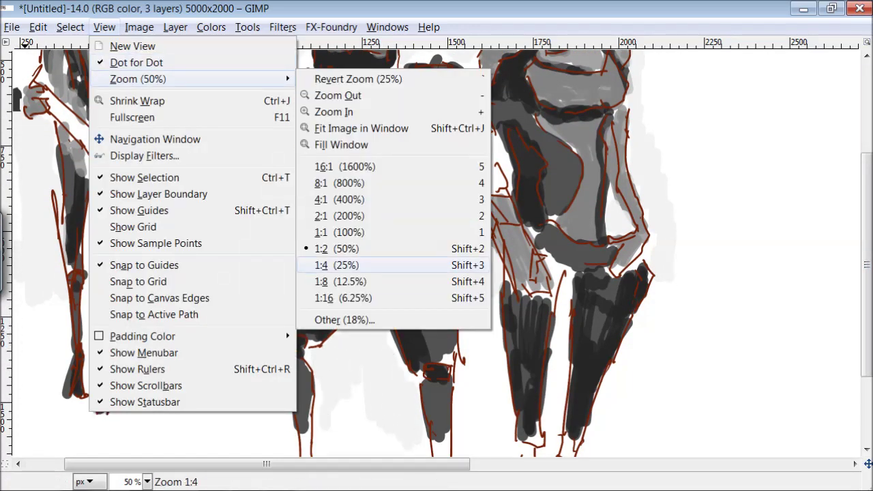
Zoom out to 25% and extend the light grey wash around the feet and behind the left figure
left_click(336, 265)
mouse_move(551, 232)
left_mouse_down()
mouse_move(560, 302)
mouse_move(514, 357)
mouse_move(561, 236)
mouse_move(544, 158)
mouse_move(545, 189)
left_mouse_up()
left_click_drag(473, 344, 454, 312)
mouse_move(425, 346)
left_mouse_down()
mouse_move(387, 368)
mouse_move(331, 378)
mouse_move(392, 413)
mouse_move(466, 393)
mouse_move(552, 400)
mouse_move(555, 387)
left_mouse_up()
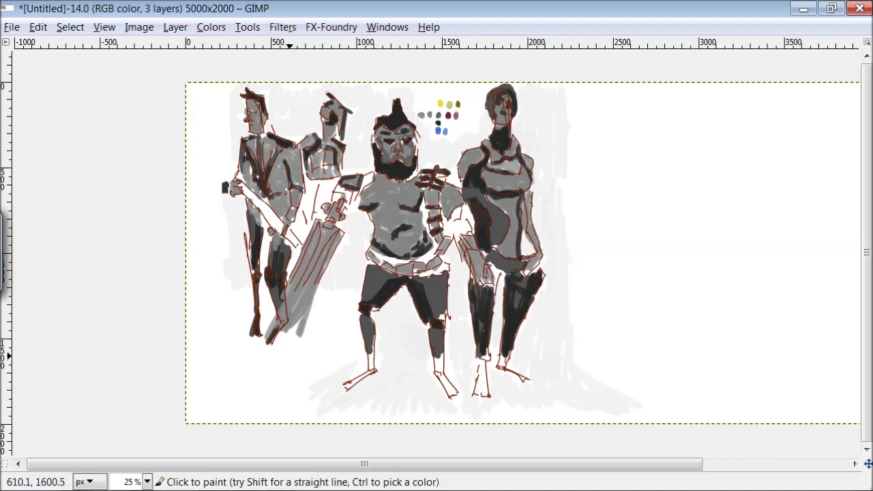
mouse_move(352, 316)
left_mouse_down()
mouse_move(350, 355)
mouse_move(320, 290)
left_mouse_up()
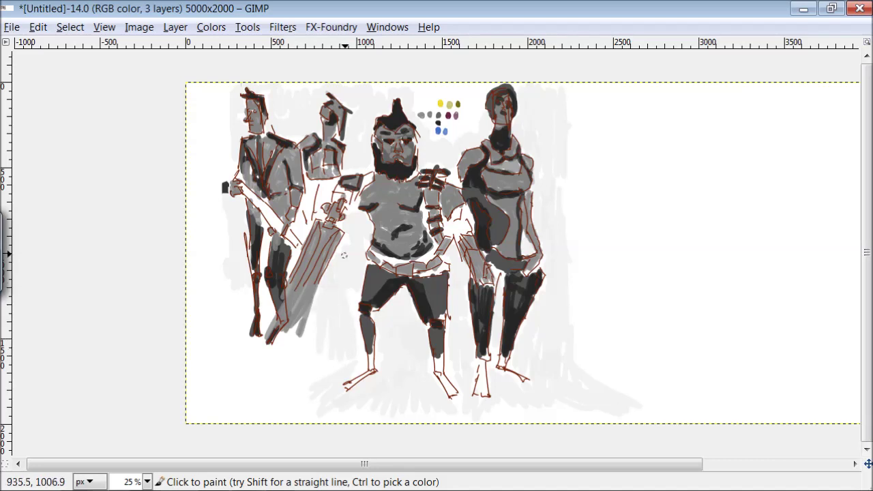
mouse_move(267, 286)
left_mouse_down()
mouse_move(230, 295)
mouse_move(225, 169)
mouse_move(208, 109)
mouse_move(198, 188)
left_mouse_up()
Fill the middle figure's feet and the right figure's lower leg with dark grey
left_click(379, 283, "ctrl")
left_click_drag(362, 385, 340, 393)
left_click_drag(461, 402, 441, 378)
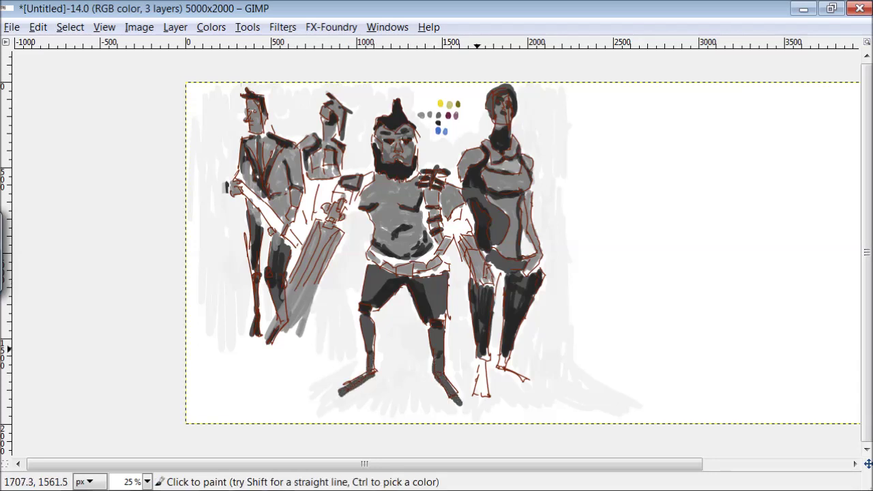
mouse_move(480, 348)
left_mouse_down()
mouse_move(485, 365)
mouse_move(529, 377)
left_mouse_up()
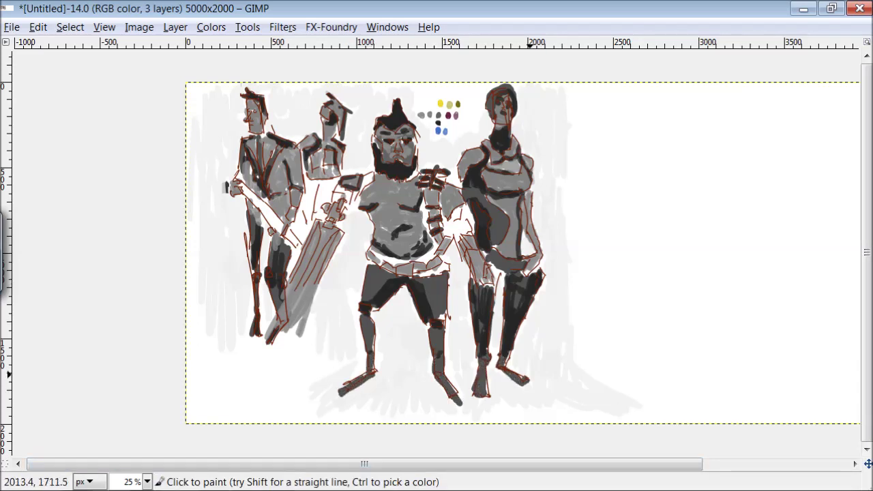
Redraw brown sketch lines along the sword and the middle figure's right arm
key("ctrl")
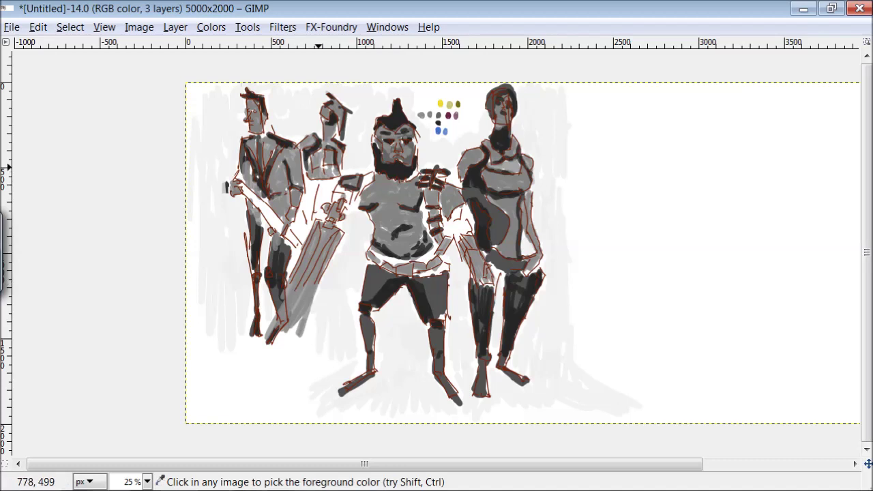
left_click(320, 169, "ctrl")
left_click_drag(309, 196, 304, 234)
left_click_drag(324, 176, 293, 241)
left_click_drag(312, 210, 307, 185)
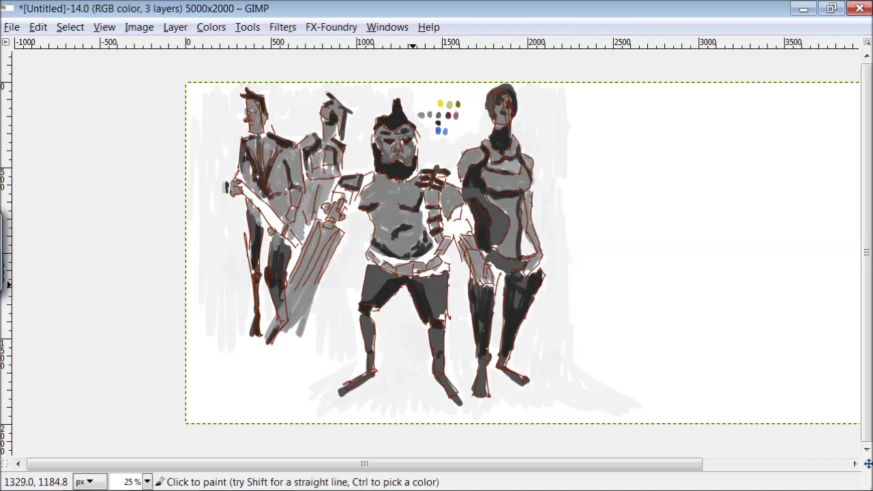
mouse_move(471, 205)
left_mouse_down()
mouse_move(463, 239)
mouse_move(445, 235)
left_mouse_up()
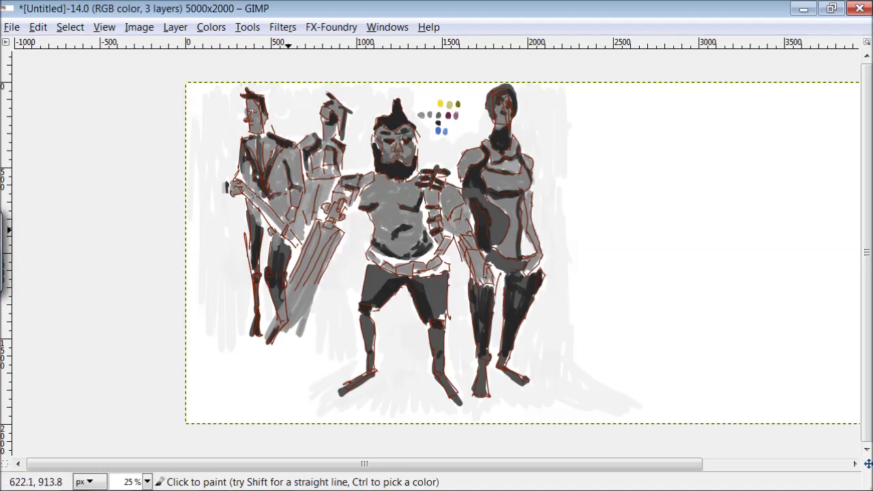